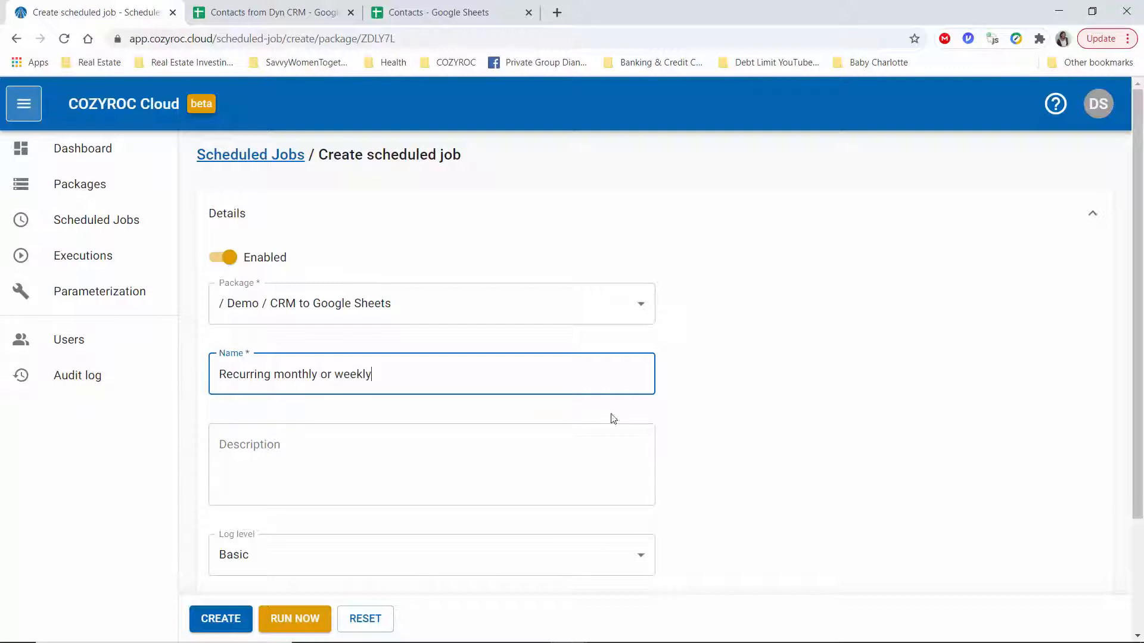
Expand the job's Timing settings and set the recurring schedule's frequency to Weekly.
scroll(815, 449, "down", 3)
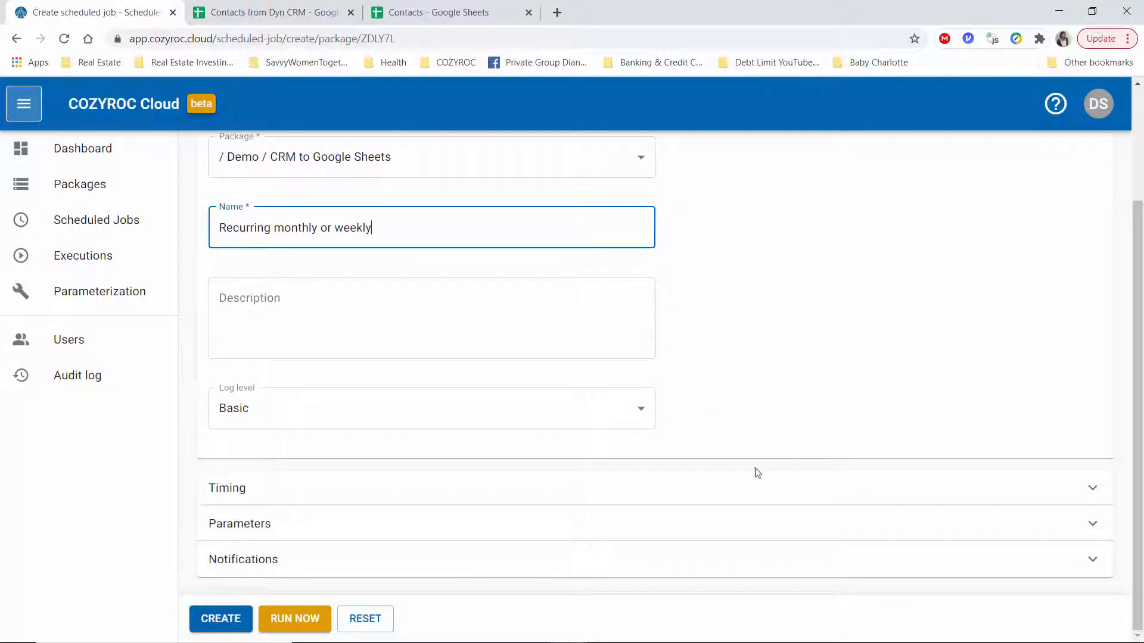
left_click(622, 489)
scroll(623, 492, "down", 5)
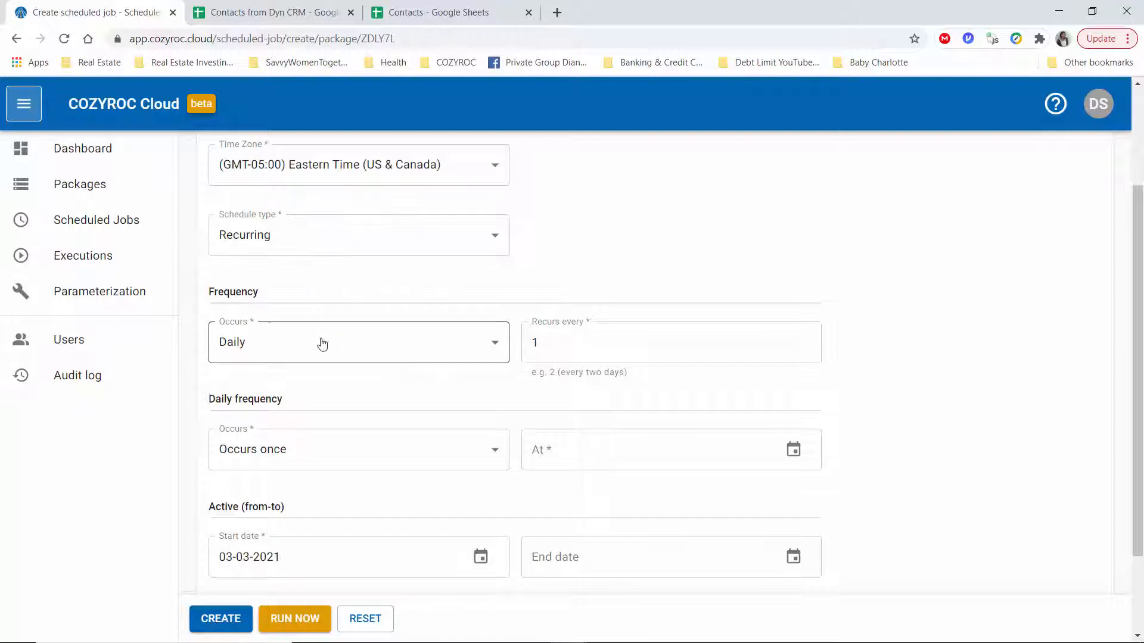
left_click(494, 349)
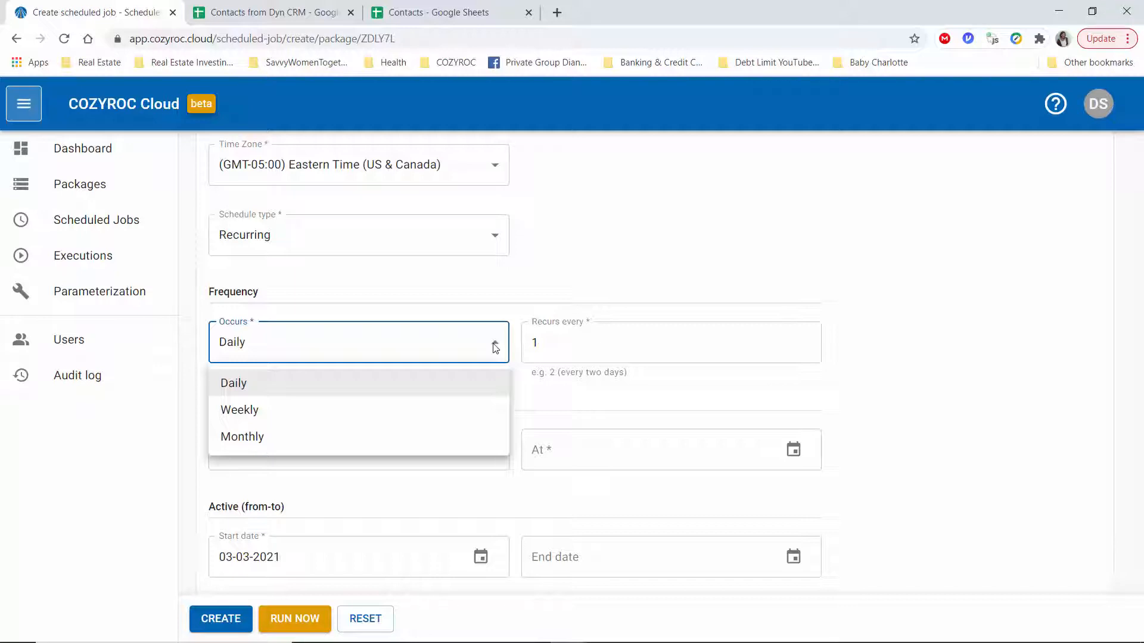
left_click(263, 411)
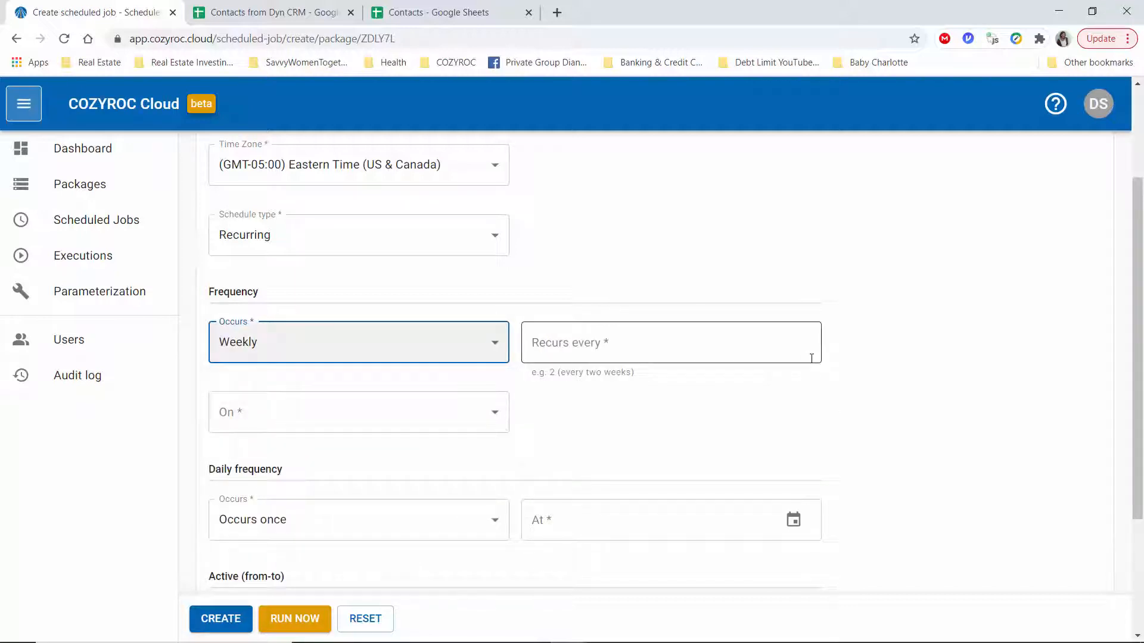
Set the weekly schedule to recur every 2 weeks on Friday.
left_click(543, 342)
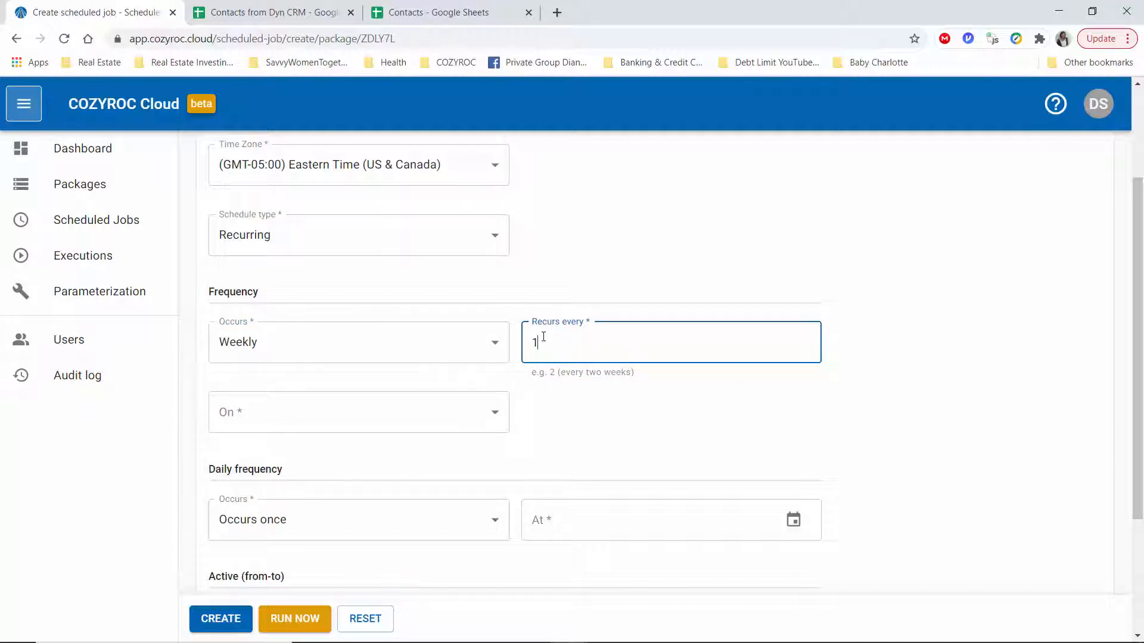
left_click_drag(534, 342, 608, 340)
type("2")
left_click(374, 417)
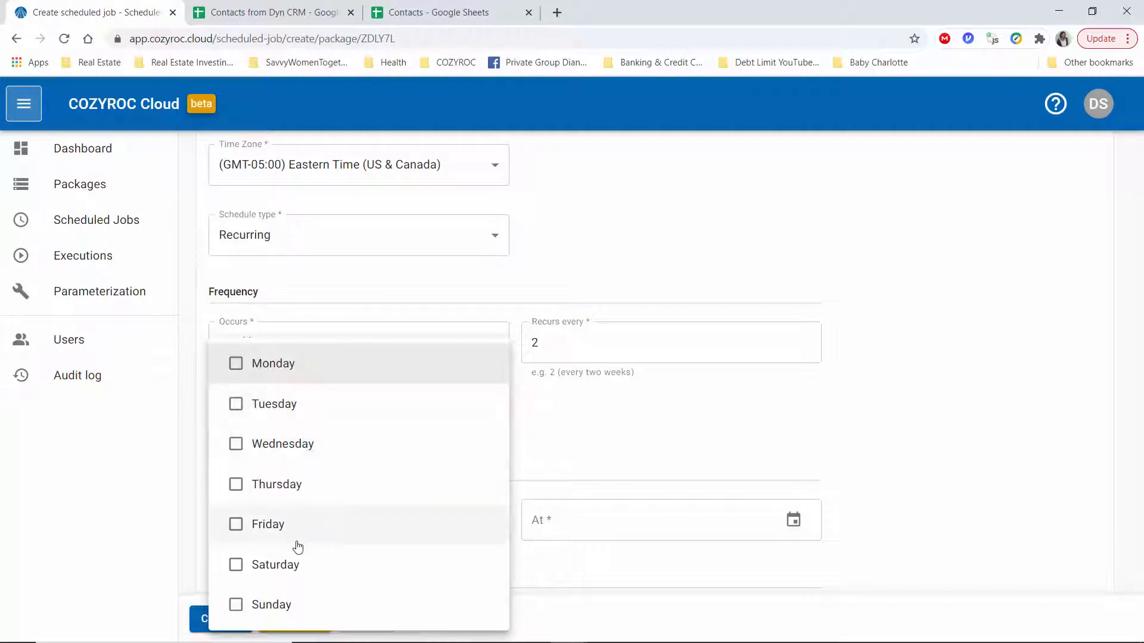
left_click(235, 524)
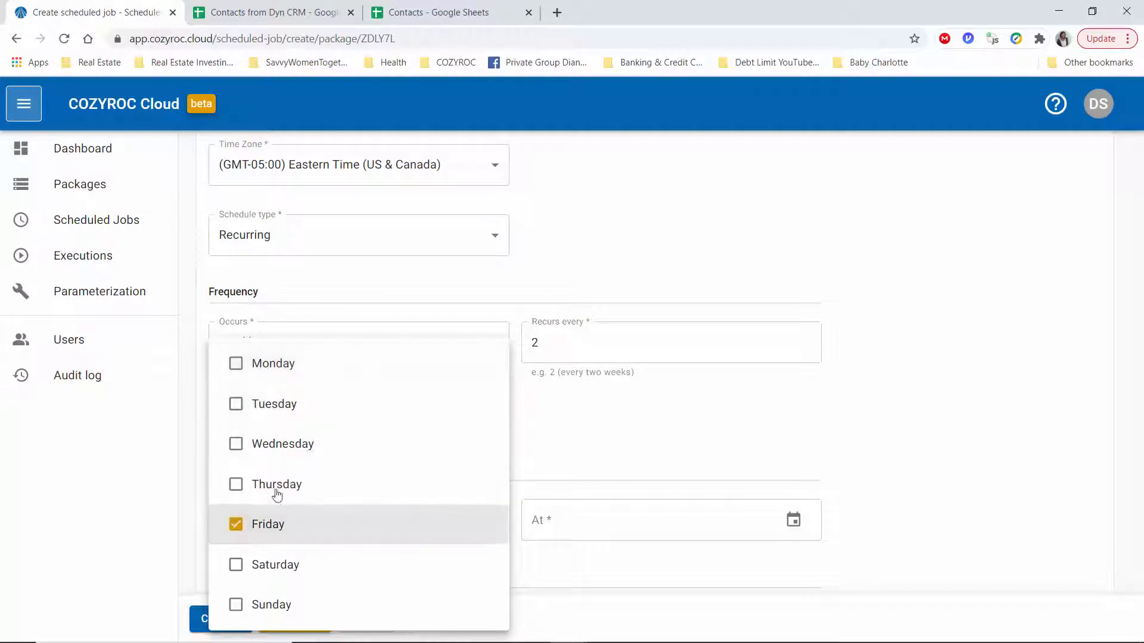
left_click(614, 443)
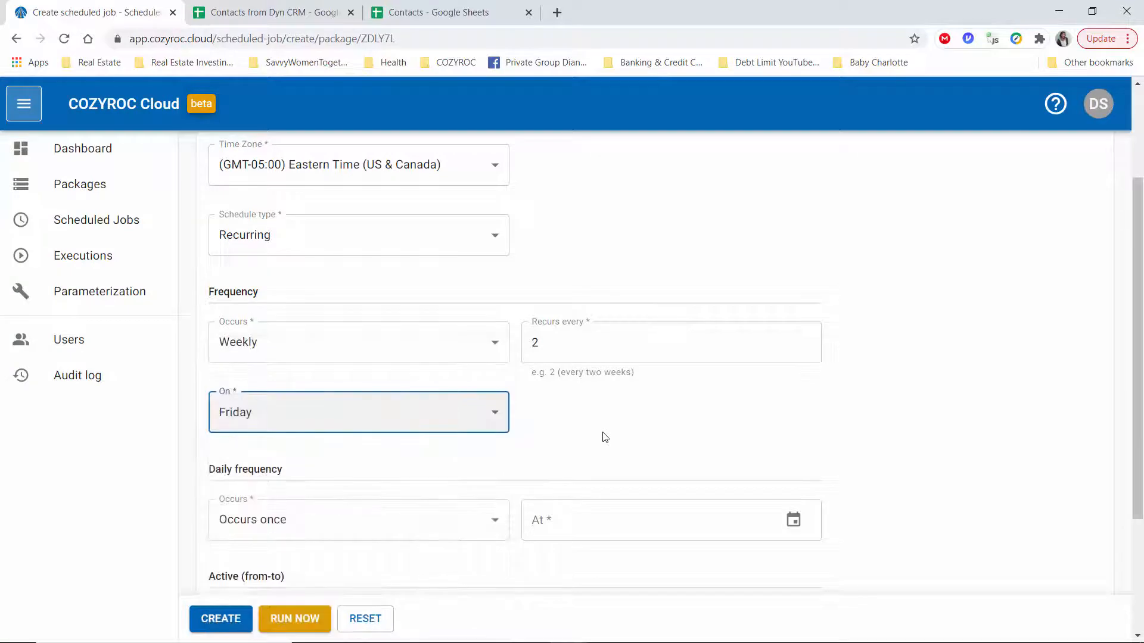
Change the daily frequency to Occurs every and set the interval to 12 hours.
left_click(495, 524)
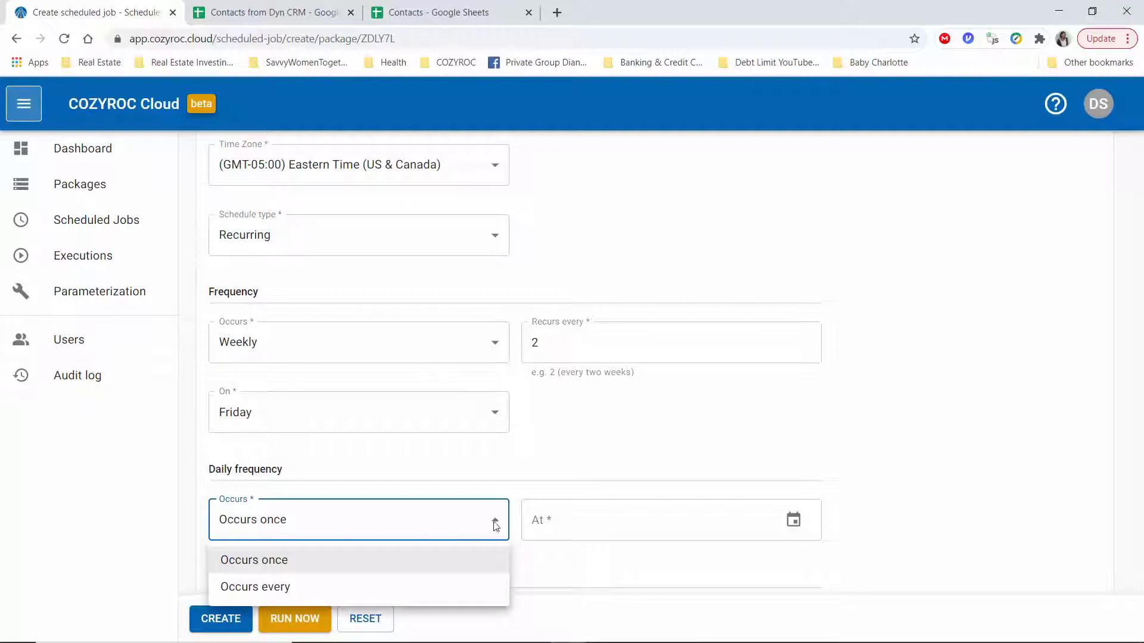
left_click(276, 588)
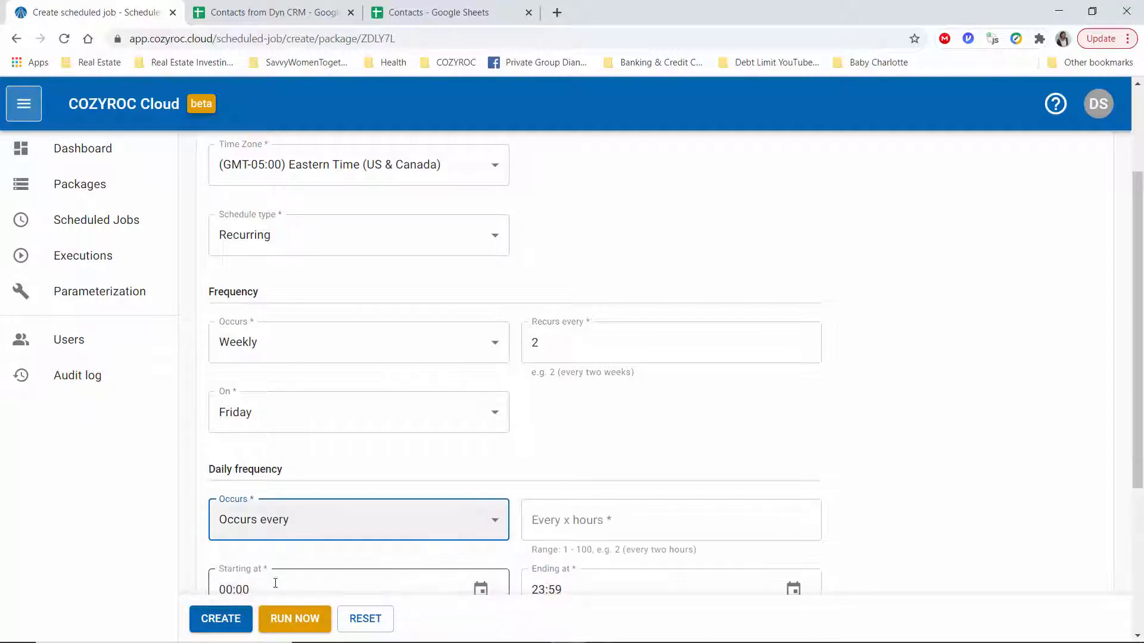
left_click(590, 519)
type("1")
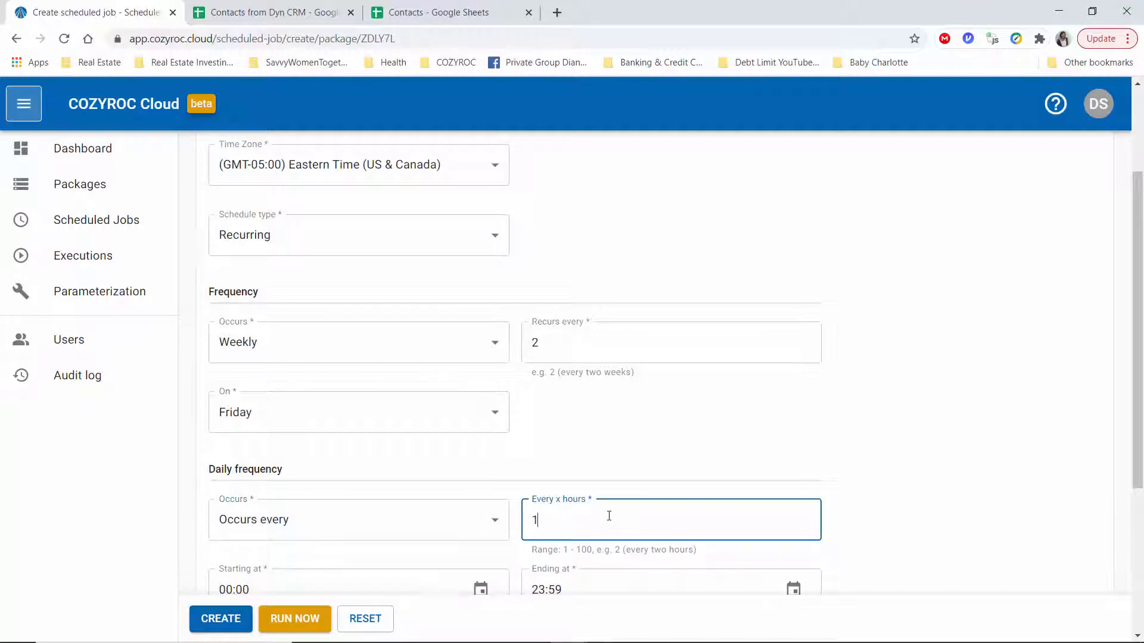
type("2")
scroll(1003, 363, "down", 3)
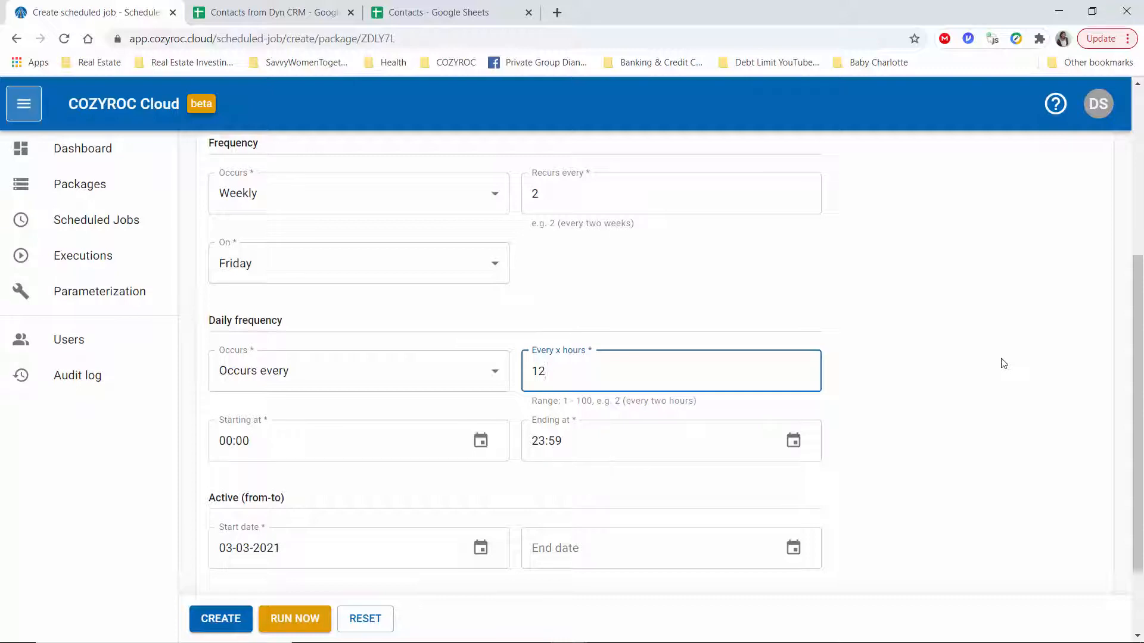
Set the daily frequency's starting time to 04:00.
left_click(357, 441)
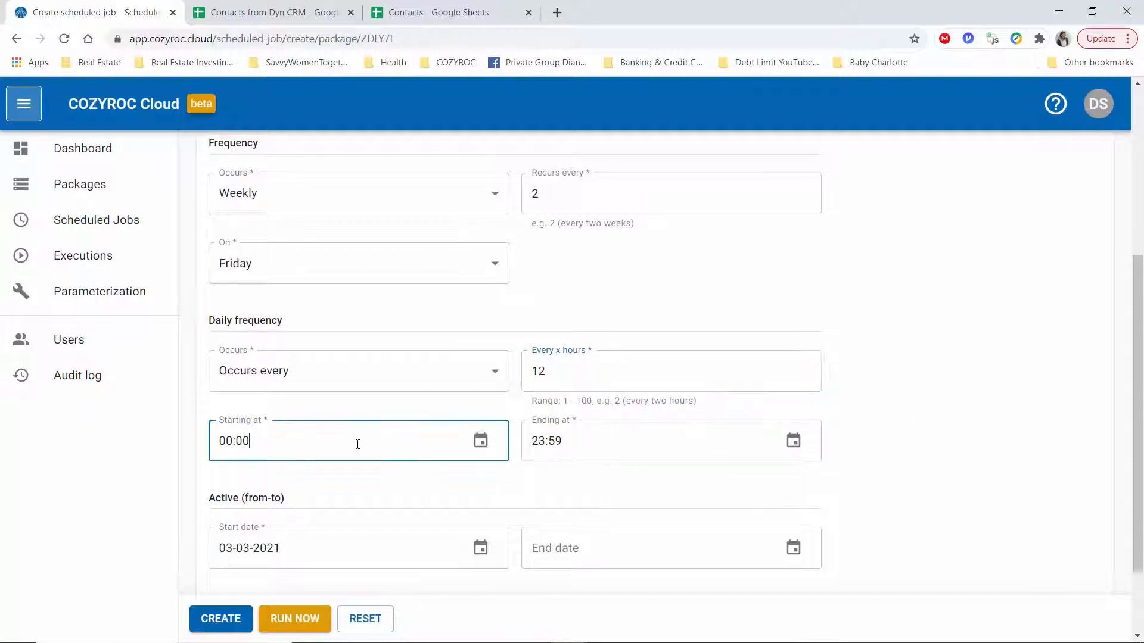
left_click(482, 440)
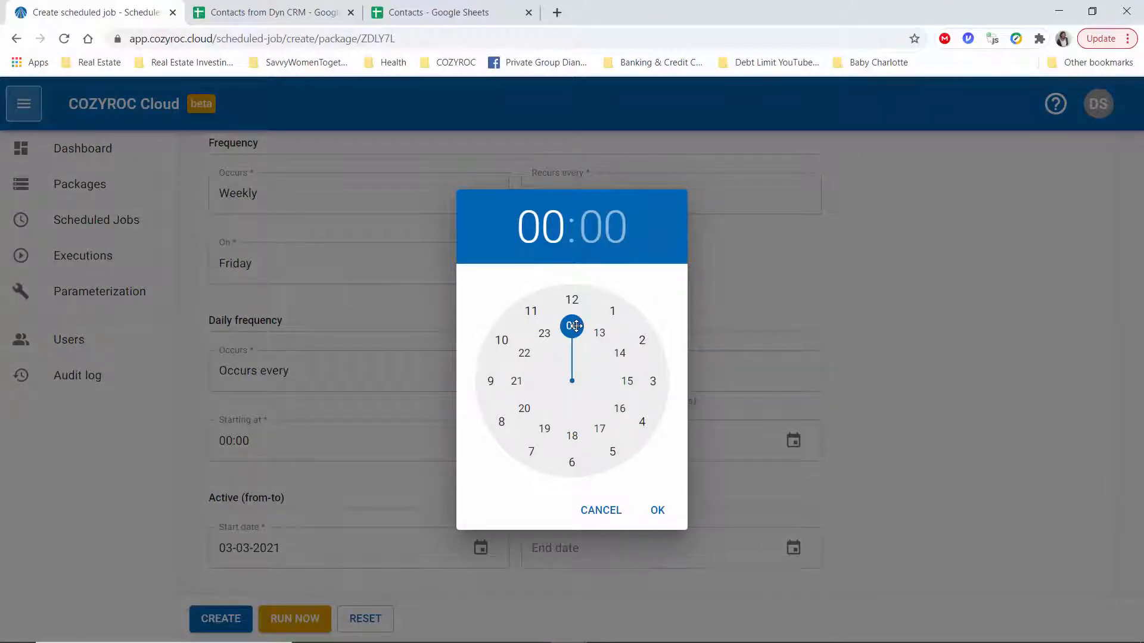
mouse_move(574, 326)
left_mouse_down()
mouse_move(576, 300)
mouse_move(612, 309)
mouse_move(641, 338)
mouse_move(616, 312)
mouse_move(581, 302)
mouse_move(574, 325)
mouse_move(595, 337)
mouse_move(617, 405)
mouse_move(582, 338)
left_mouse_up()
left_click_drag(582, 339, 649, 416)
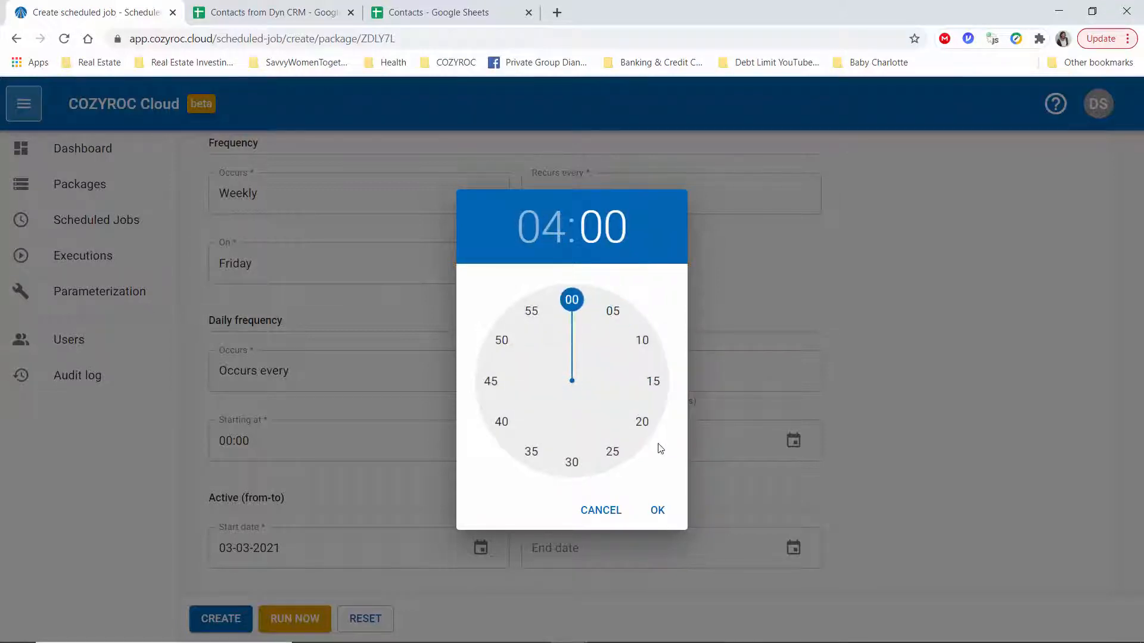
left_click(656, 511)
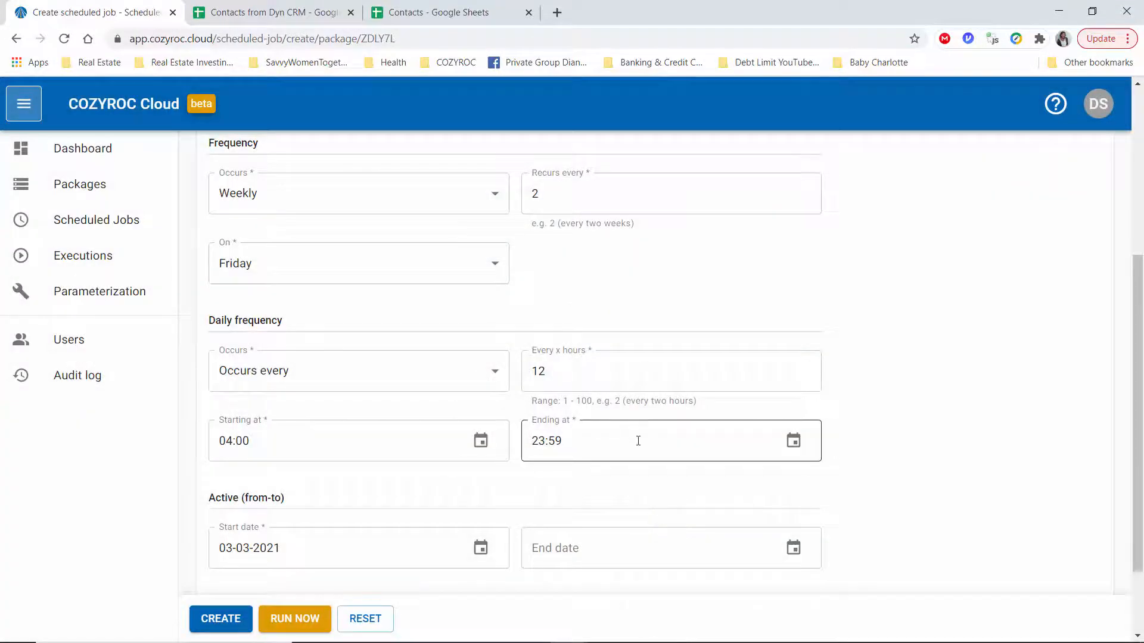
Set the daily frequency's ending time to 22:00.
left_click(794, 441)
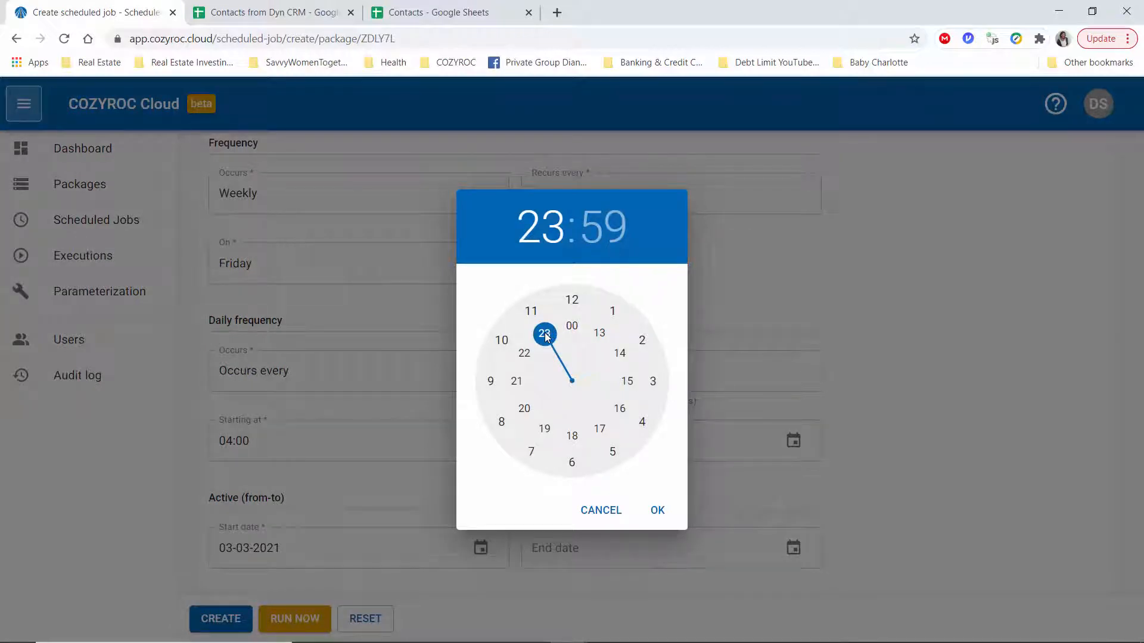
left_click(524, 353)
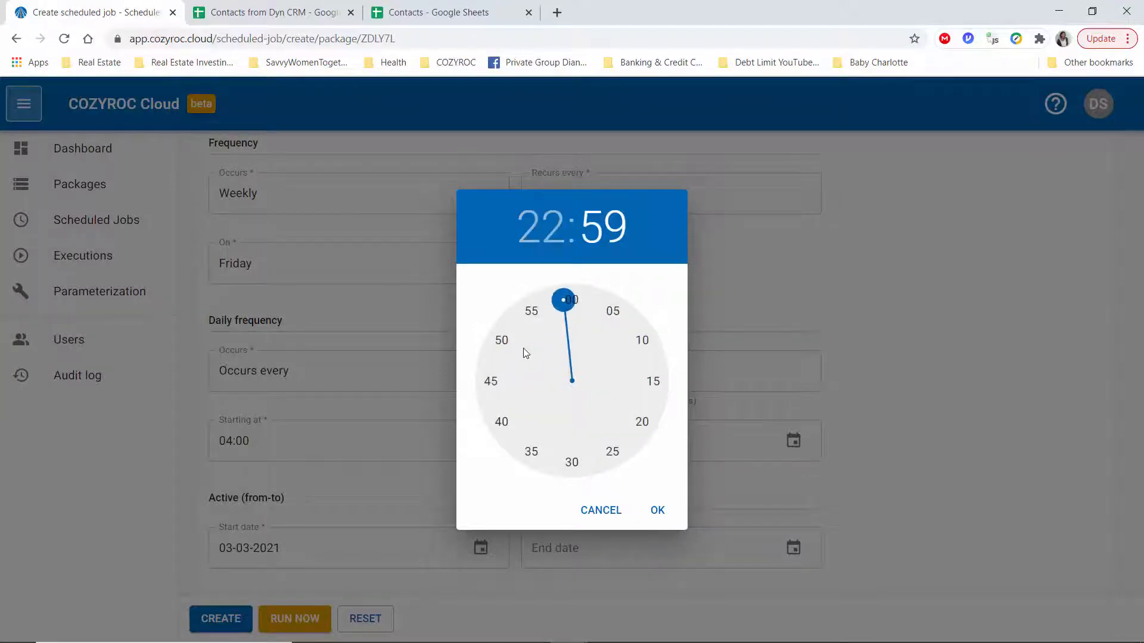
left_click(579, 298)
left_click(572, 297)
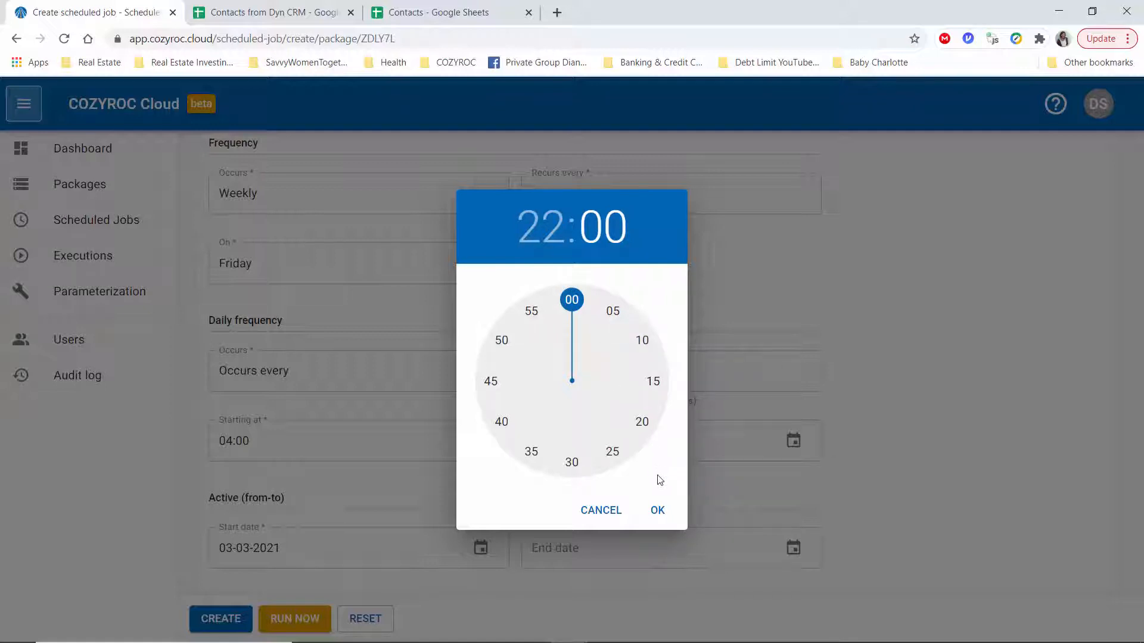
left_click(657, 516)
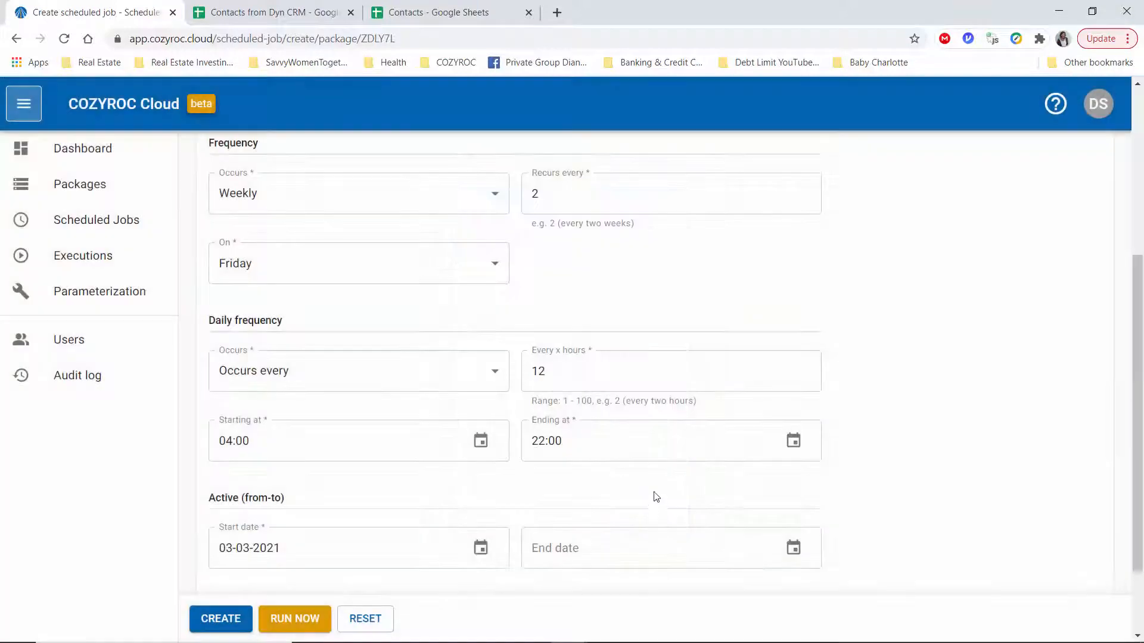
Set the start date of the schedule's active period to March 12, 2021.
scroll(808, 450, "down", 2)
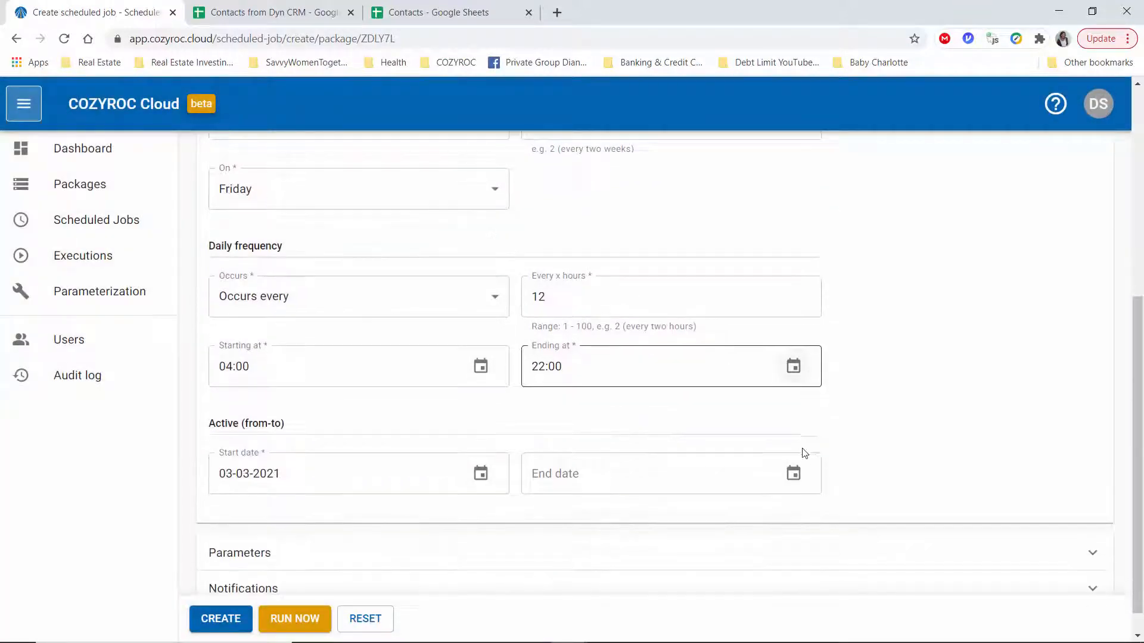
left_click(480, 473)
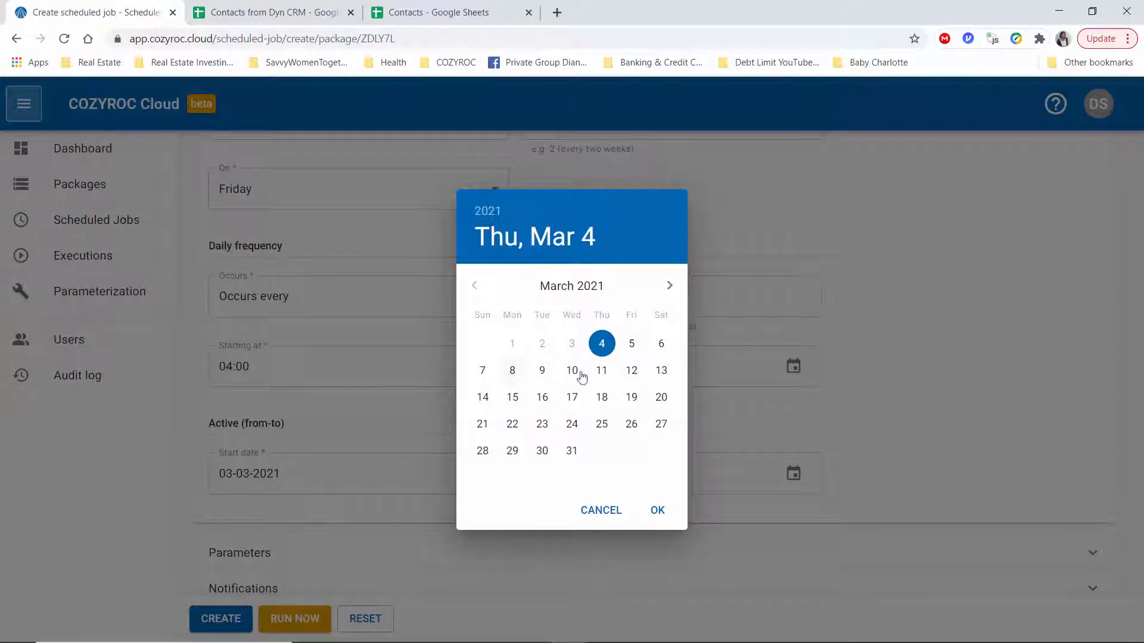
left_click(632, 371)
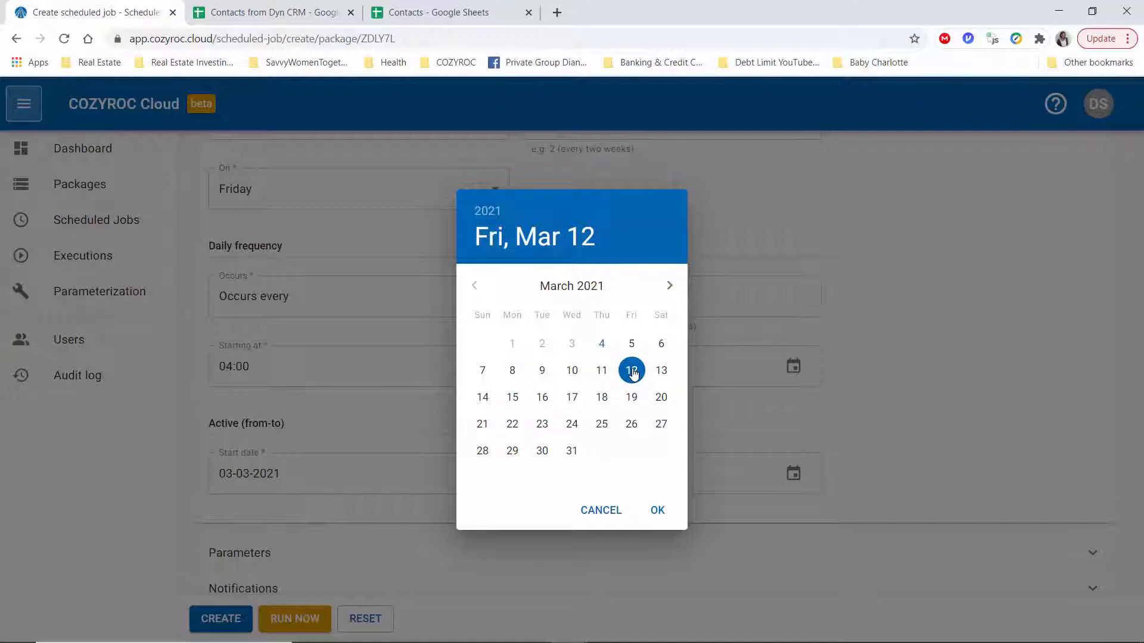
left_click(656, 512)
Set the end date of the schedule's active period to December 31, 2021.
left_click(615, 472)
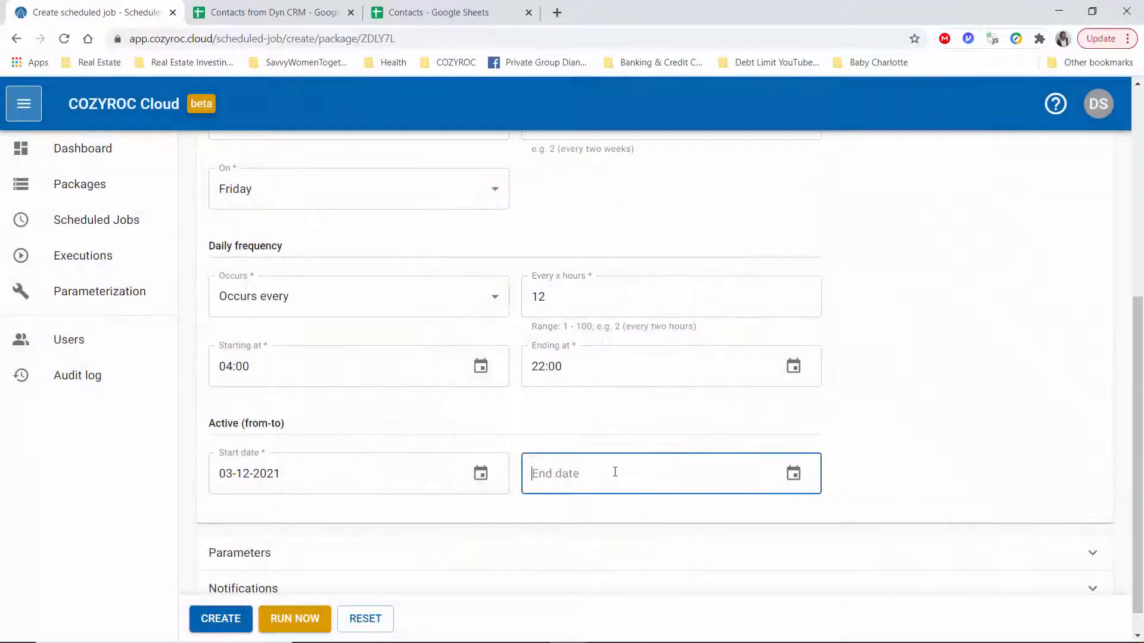
left_click(793, 474)
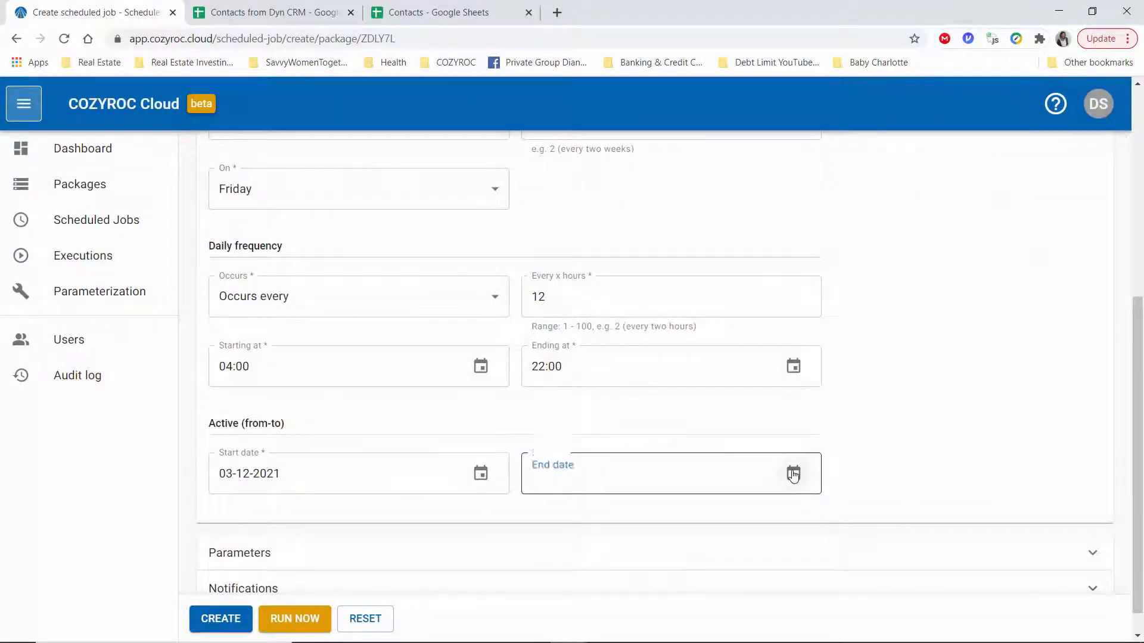
left_click(670, 286)
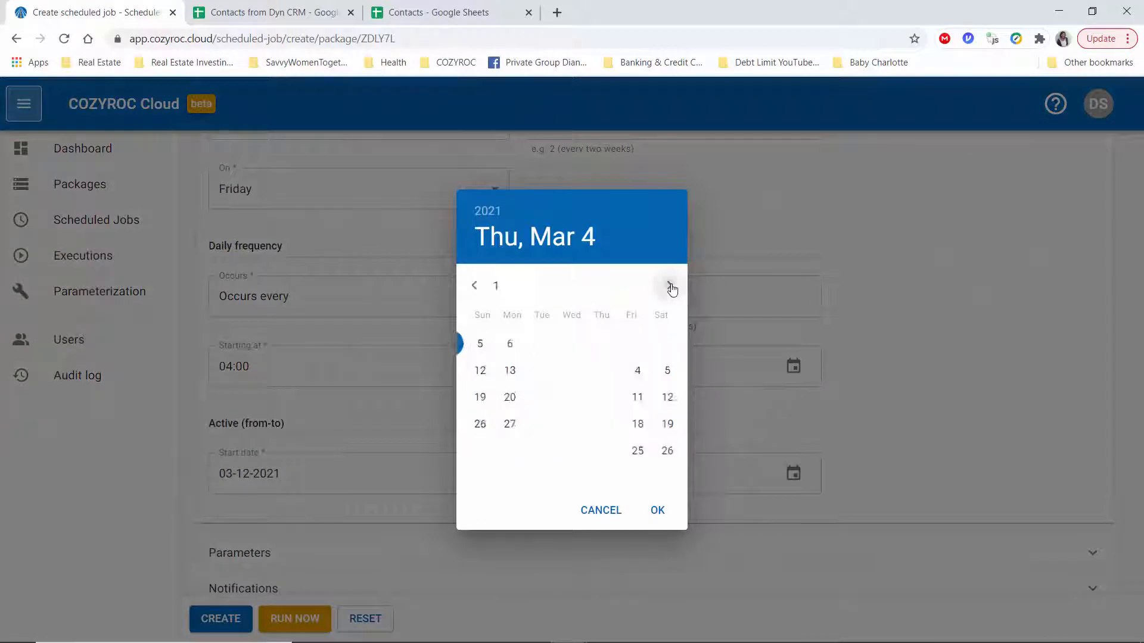
left_click(670, 287)
left_click(670, 287)
left_click(670, 288)
left_click(670, 287)
left_click(670, 287)
left_click(670, 287)
left_click(670, 287)
left_click(670, 287)
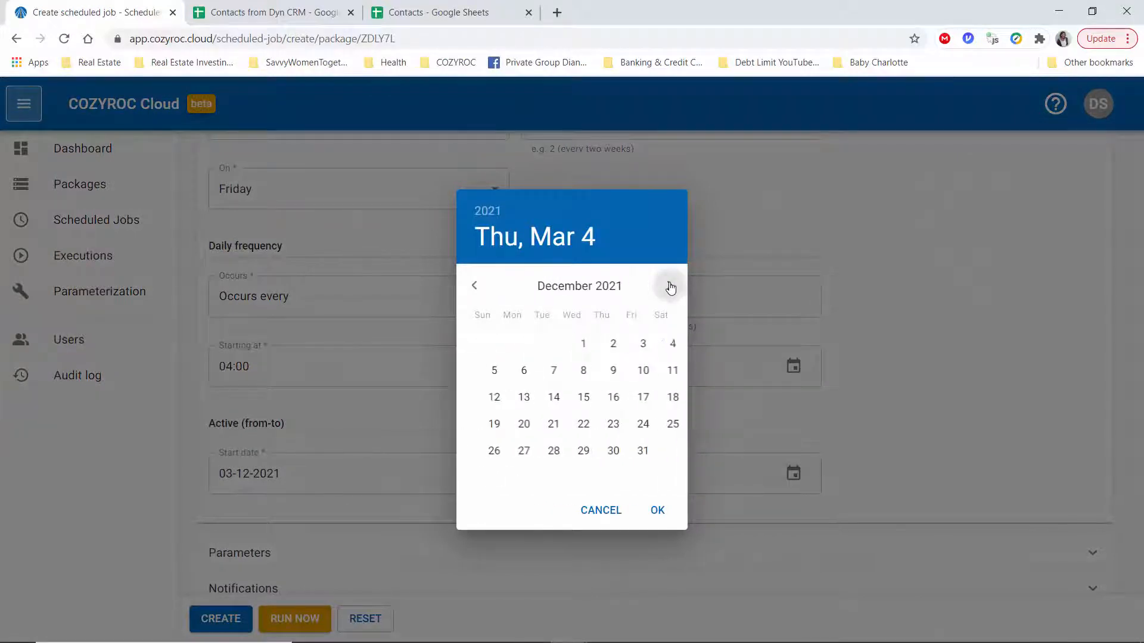
left_click(630, 451)
left_click(656, 510)
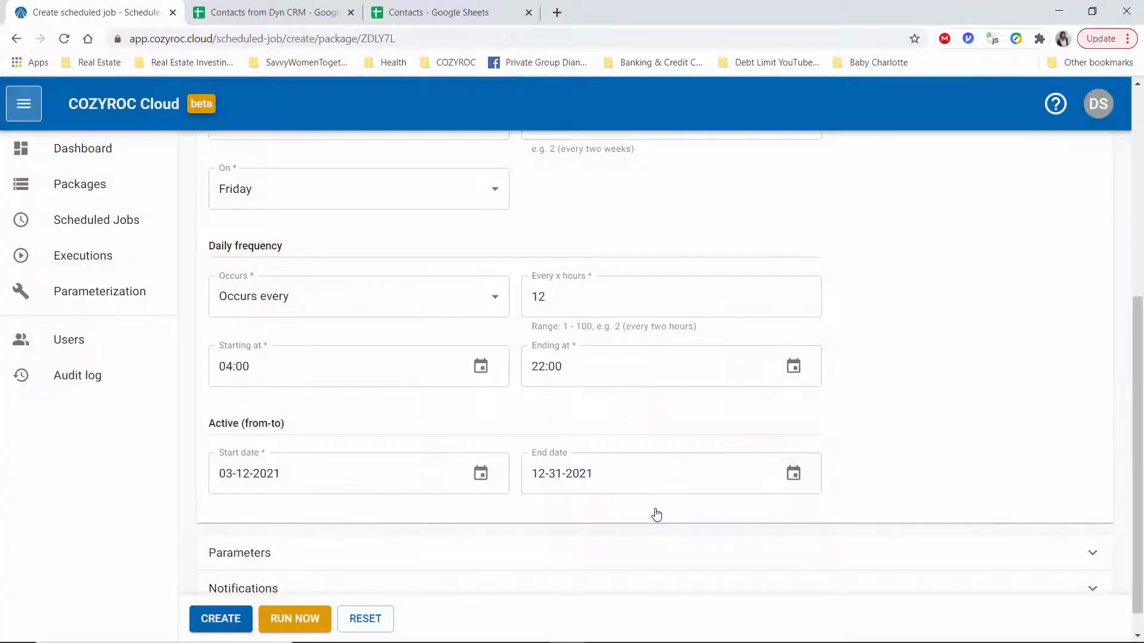
Reset the scheduled job form and discard the current changes.
scroll(885, 375, "down", 1)
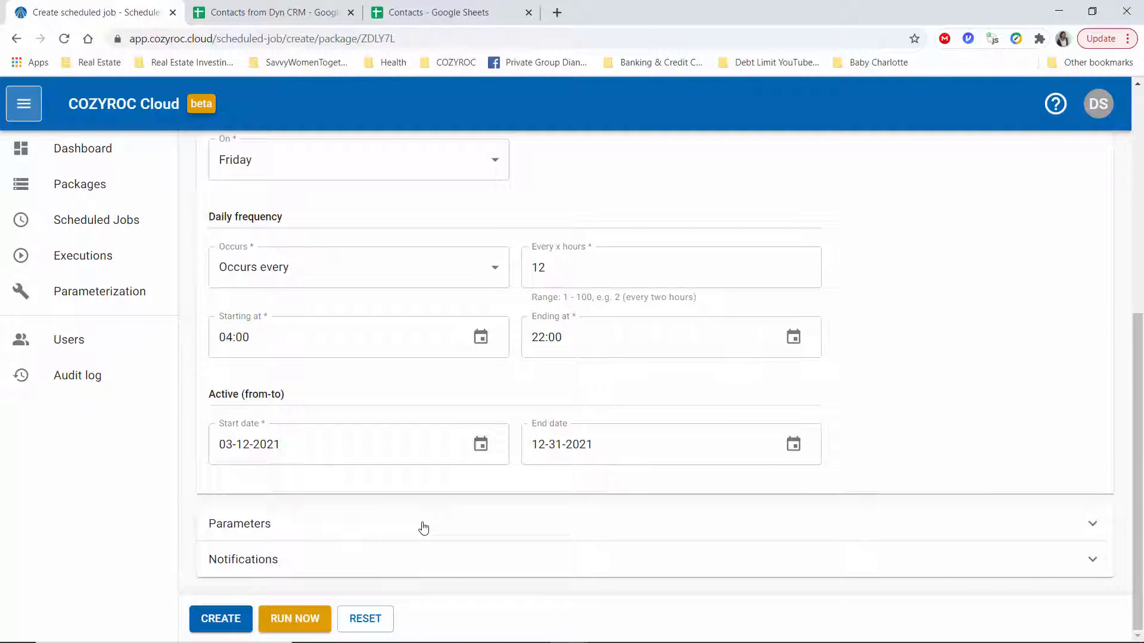
left_click(367, 620)
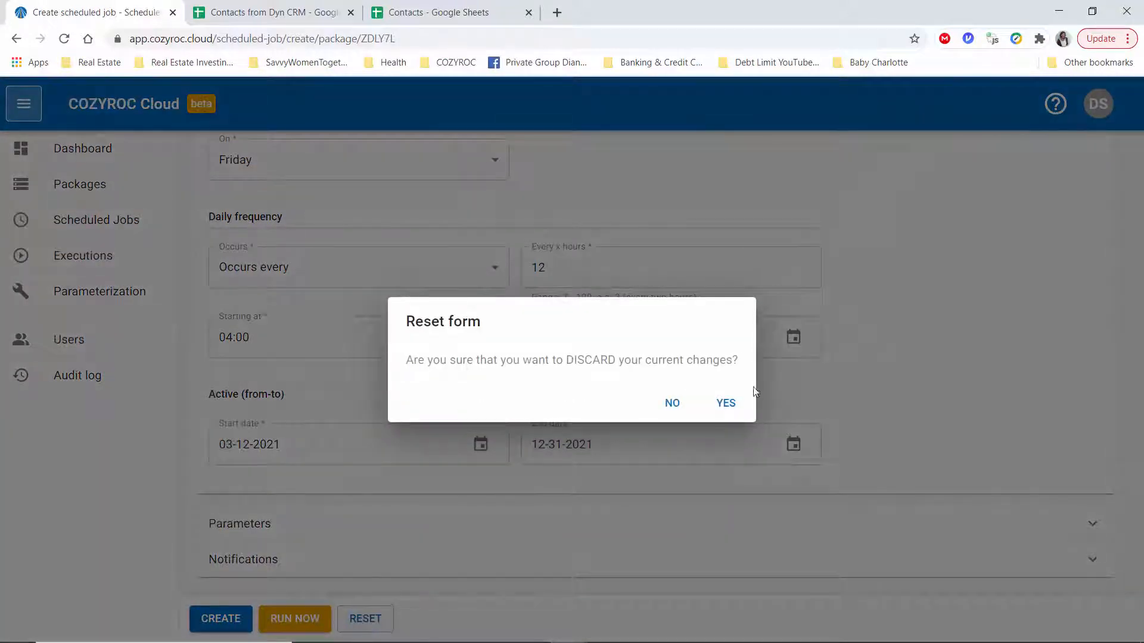
left_click(728, 411)
Set the recurring schedule's frequency to Monthly in the Timing settings.
scroll(922, 305, "up", 4)
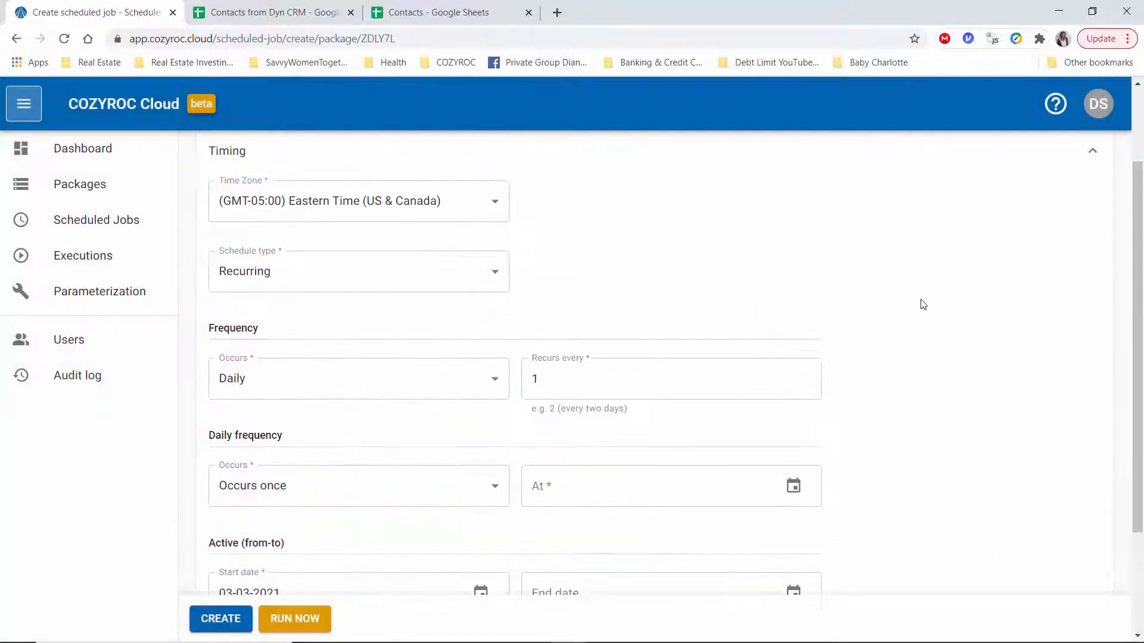
scroll(922, 304, "down", 1)
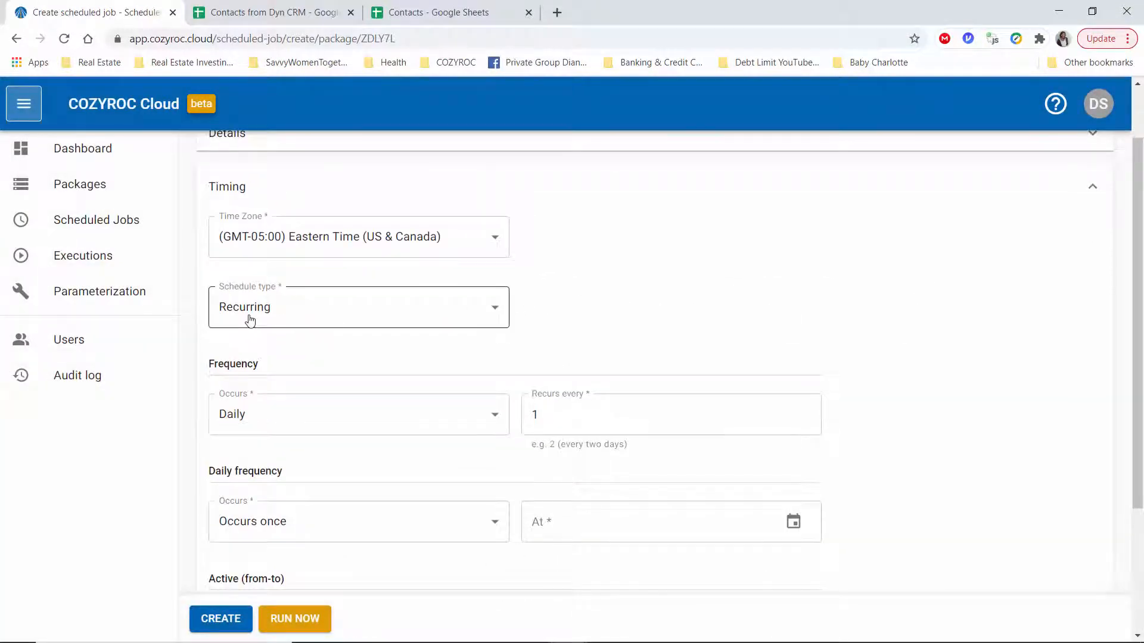
left_click(476, 414)
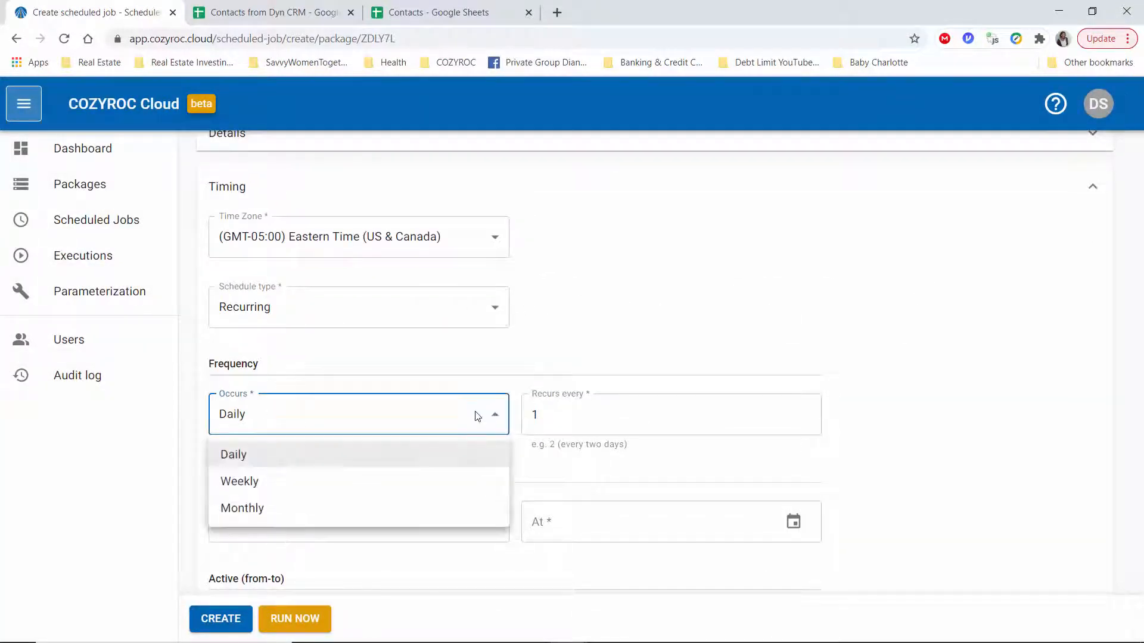
left_click(310, 511)
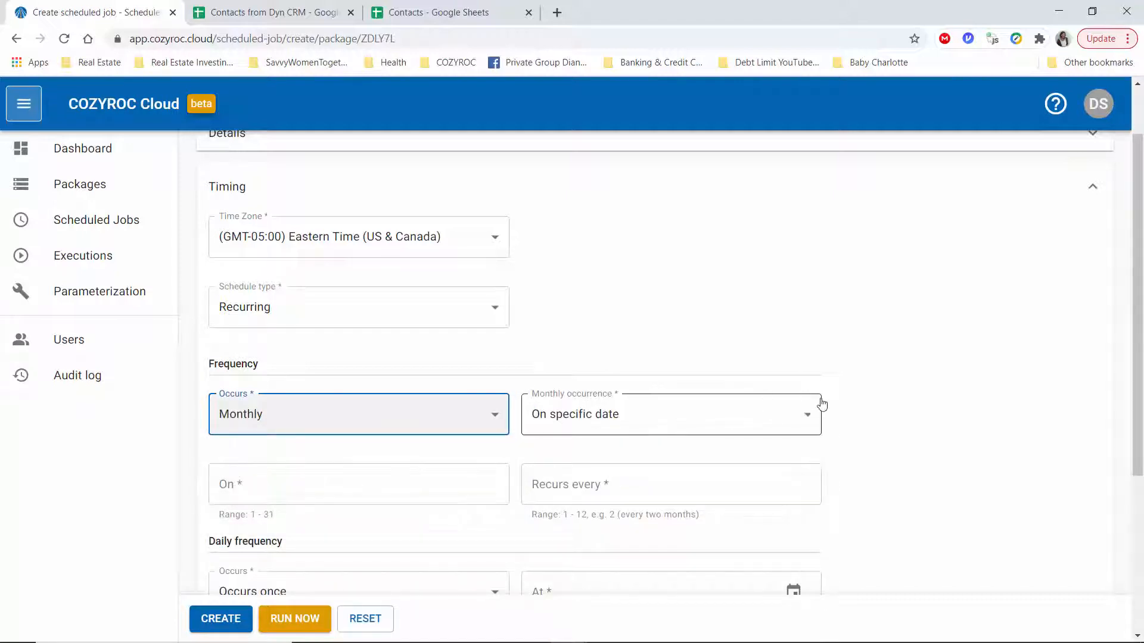
scroll(834, 384, "down", 1)
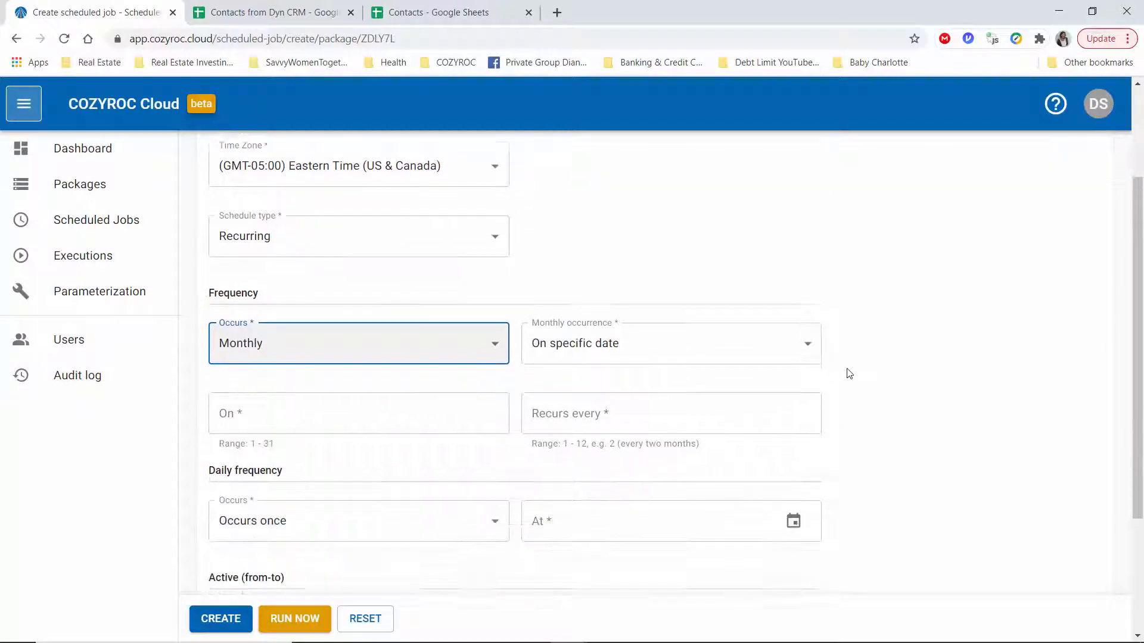
Set the monthly schedule to occur on a specific date, on day 10, recurring every 3 months.
left_click(806, 344)
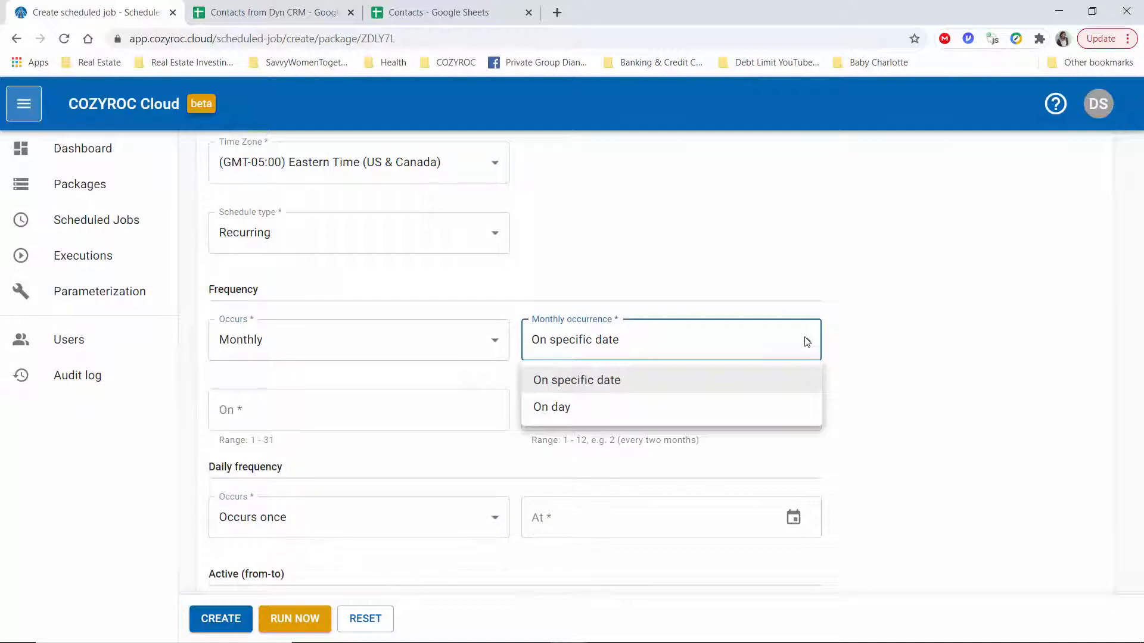
left_click(602, 381)
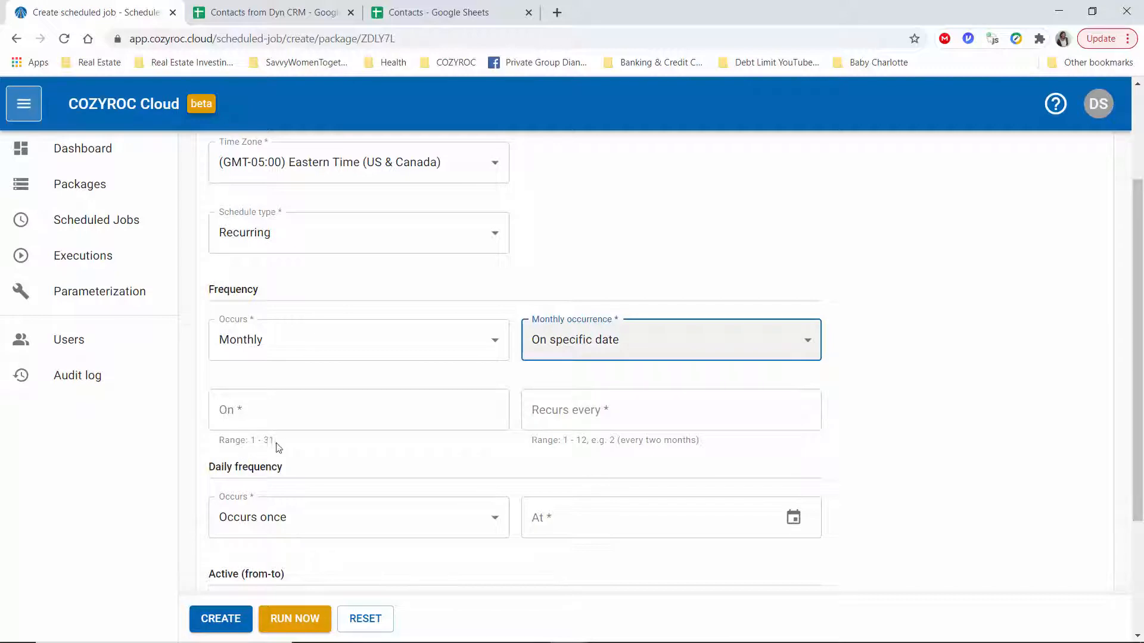
left_click(262, 405)
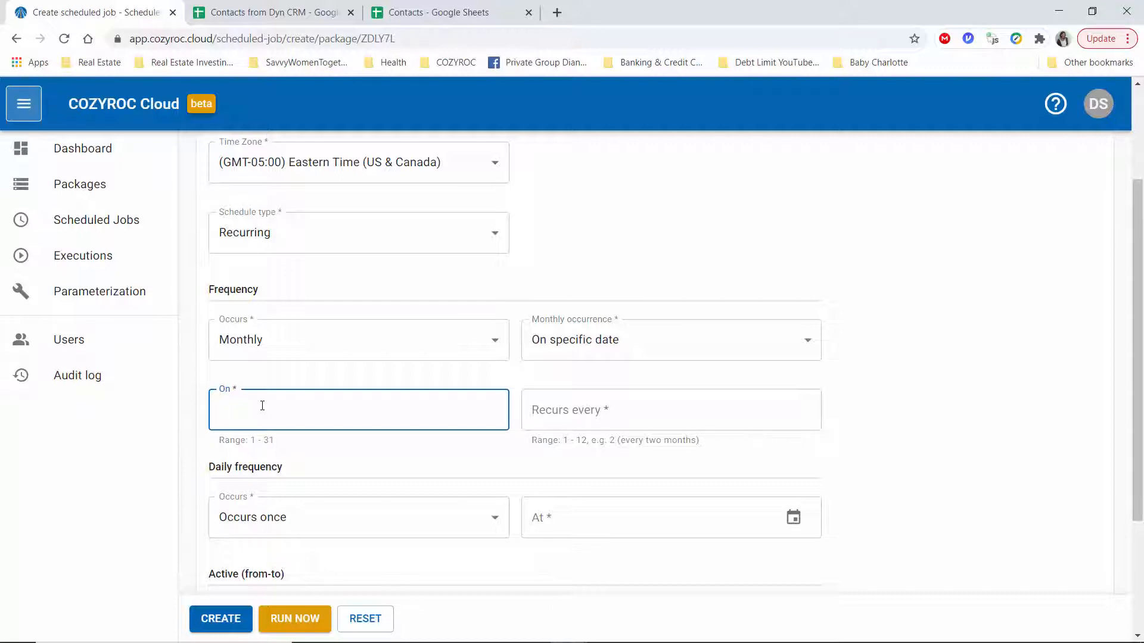
type("10")
left_click(662, 405)
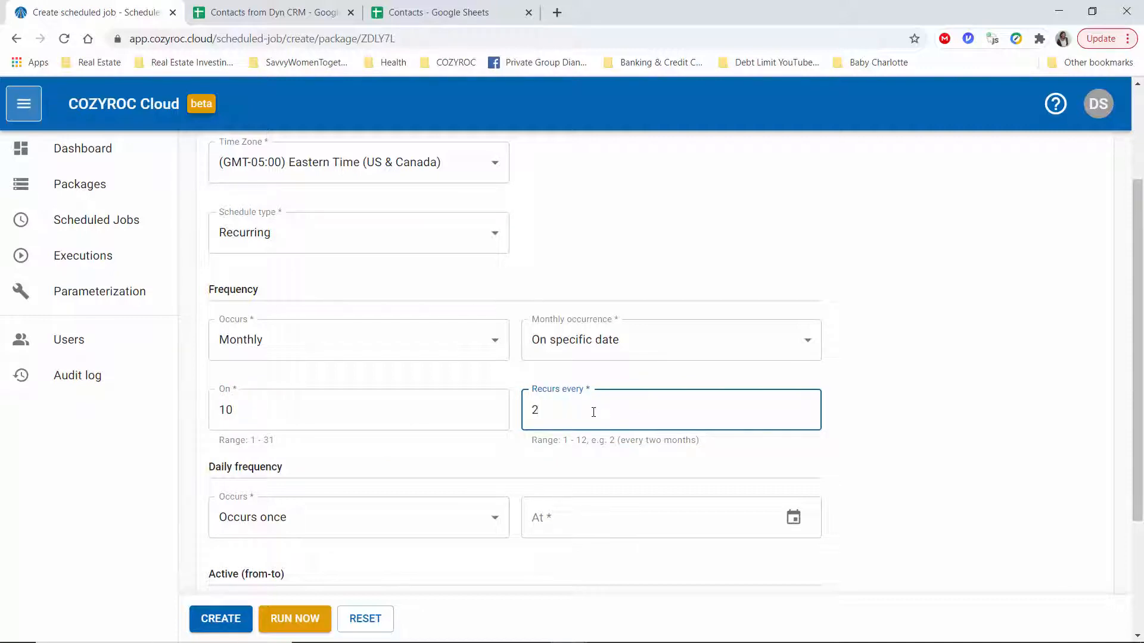
type("2")
left_click_drag(551, 408, 520, 410)
type("3")
Set the daily frequency to occur once at 18:00.
left_click(494, 515)
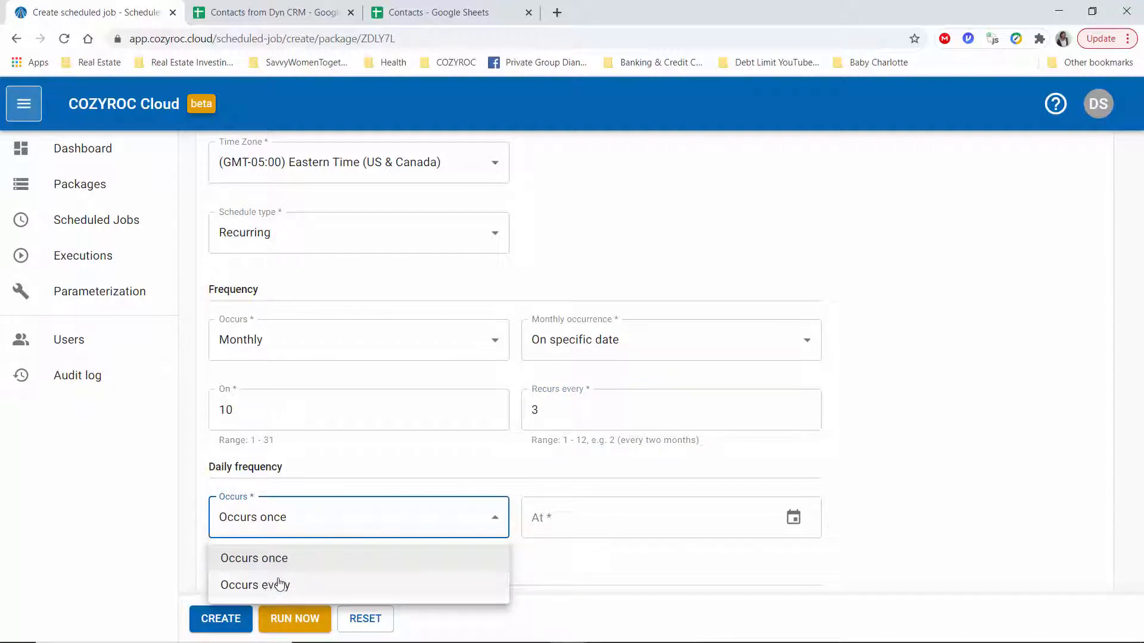
left_click(338, 516)
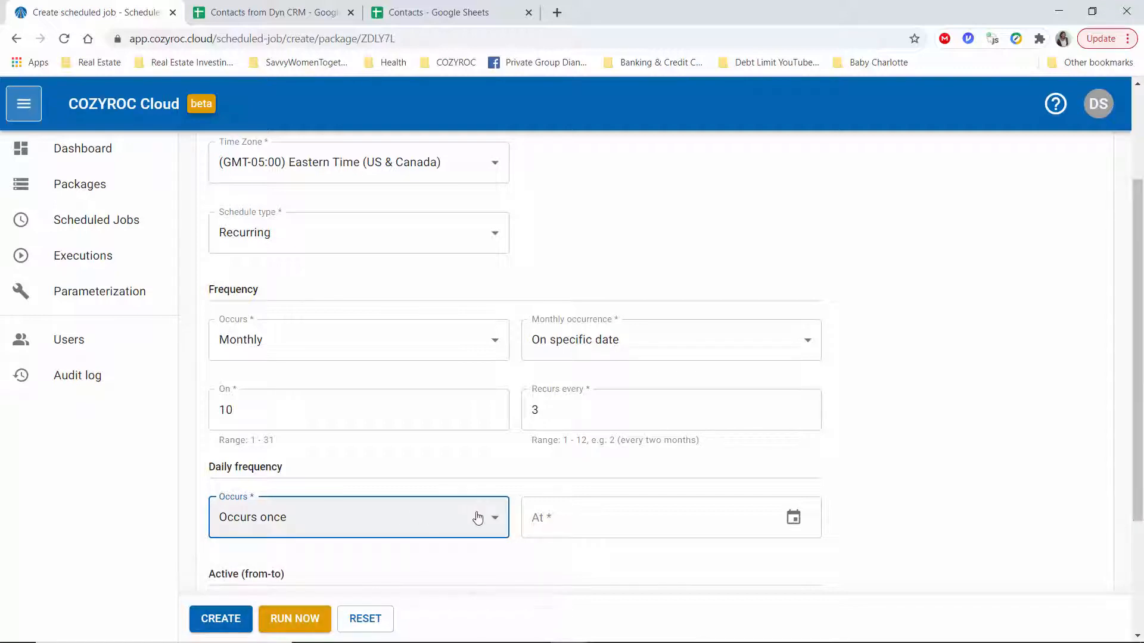
left_click(605, 523)
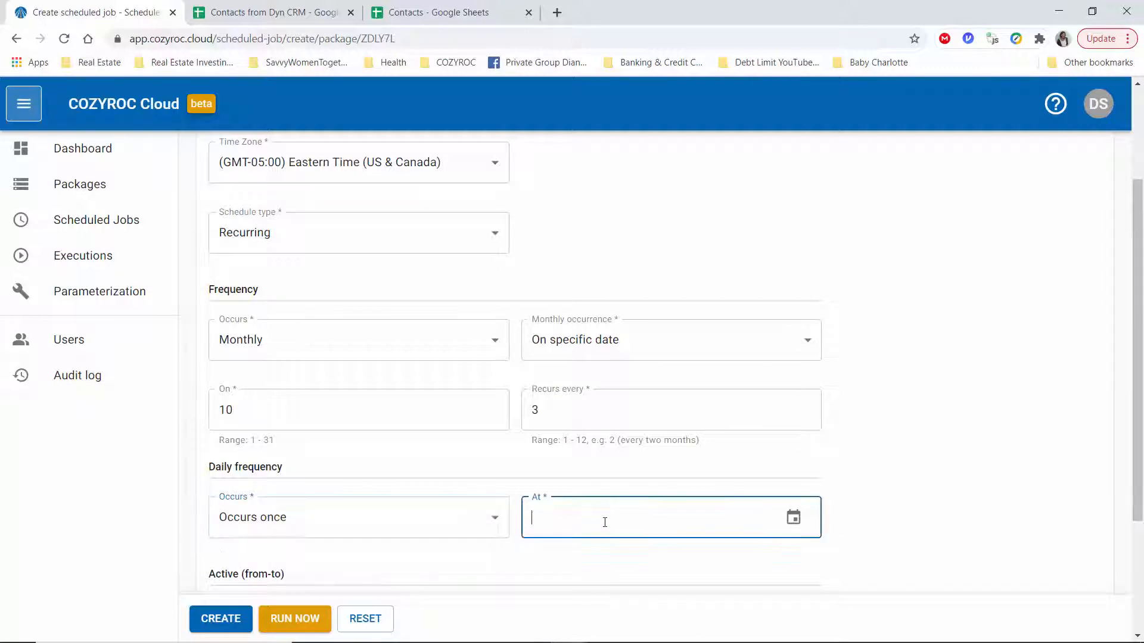
left_click(790, 521)
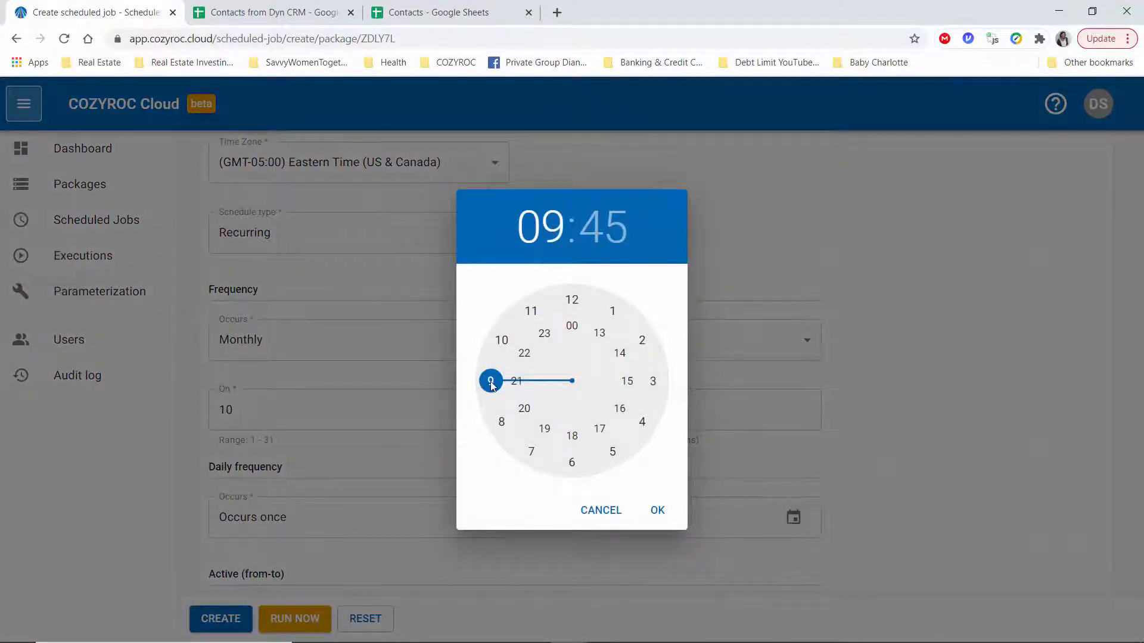
left_click_drag(491, 381, 578, 418)
left_click_drag(490, 381, 571, 310)
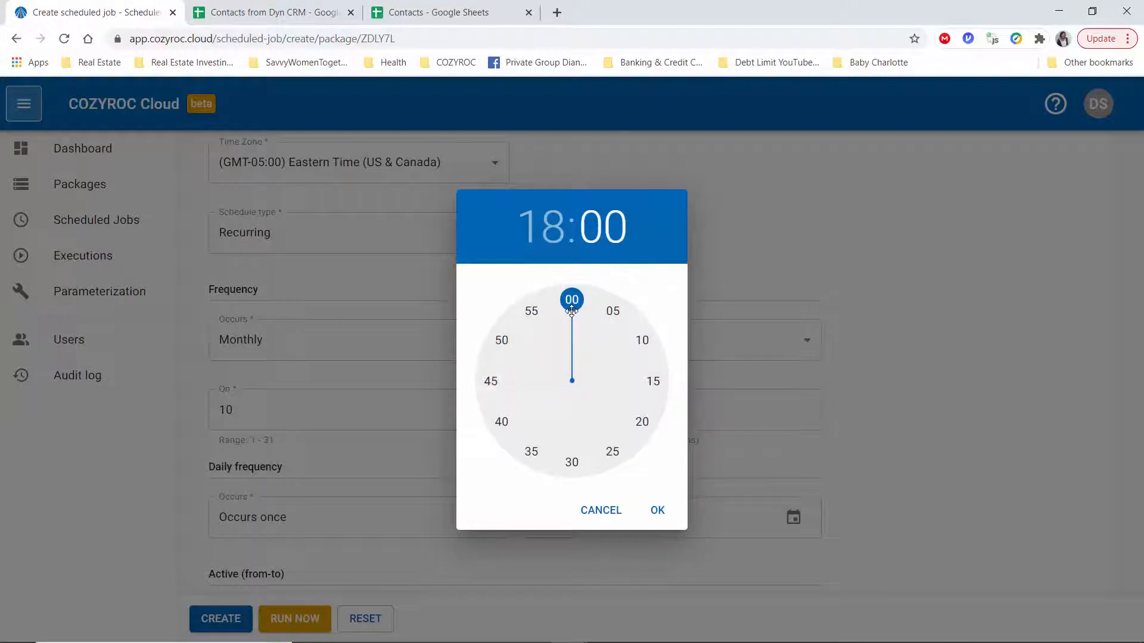
left_click(657, 511)
Set the start date of the monthly schedule's active period to March 6, 2021.
scroll(885, 451, "down", 3)
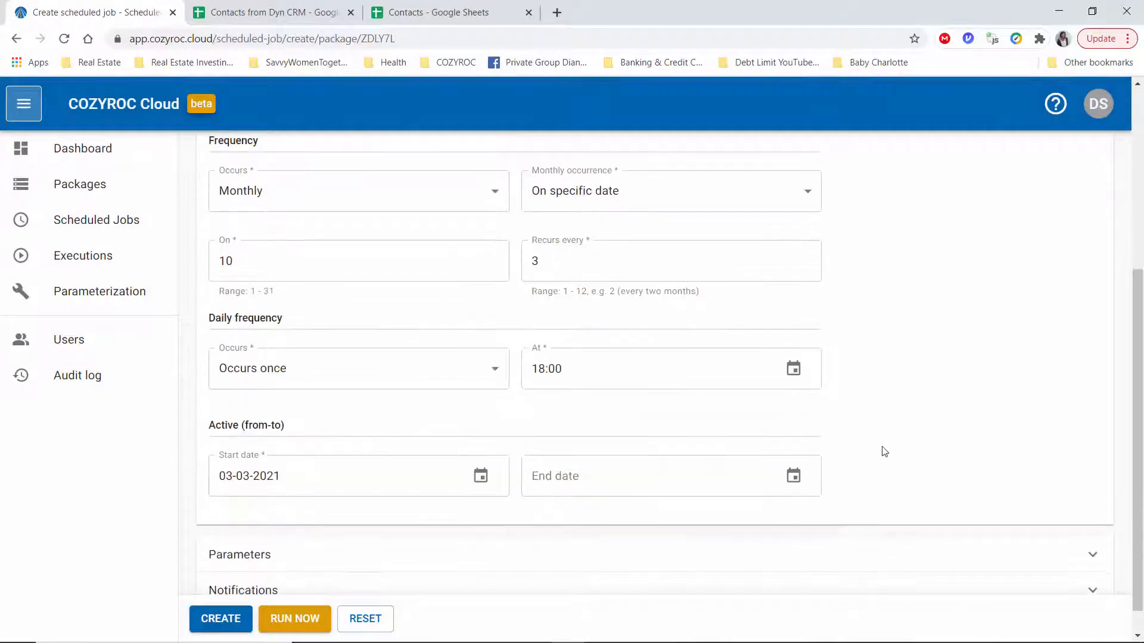
left_click(485, 484)
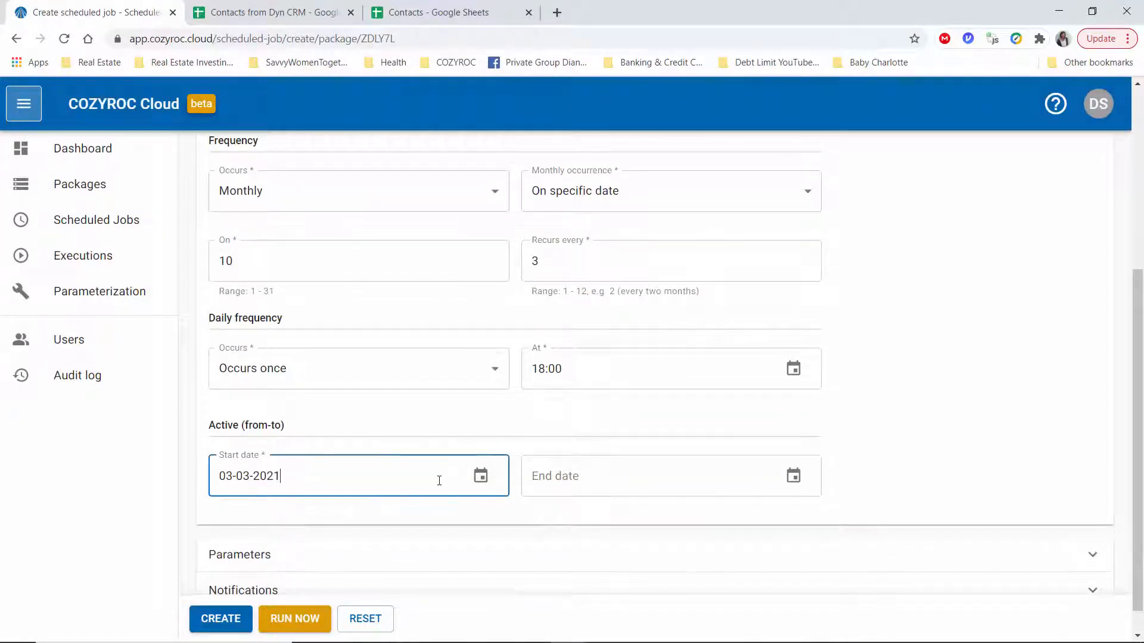
left_click(481, 476)
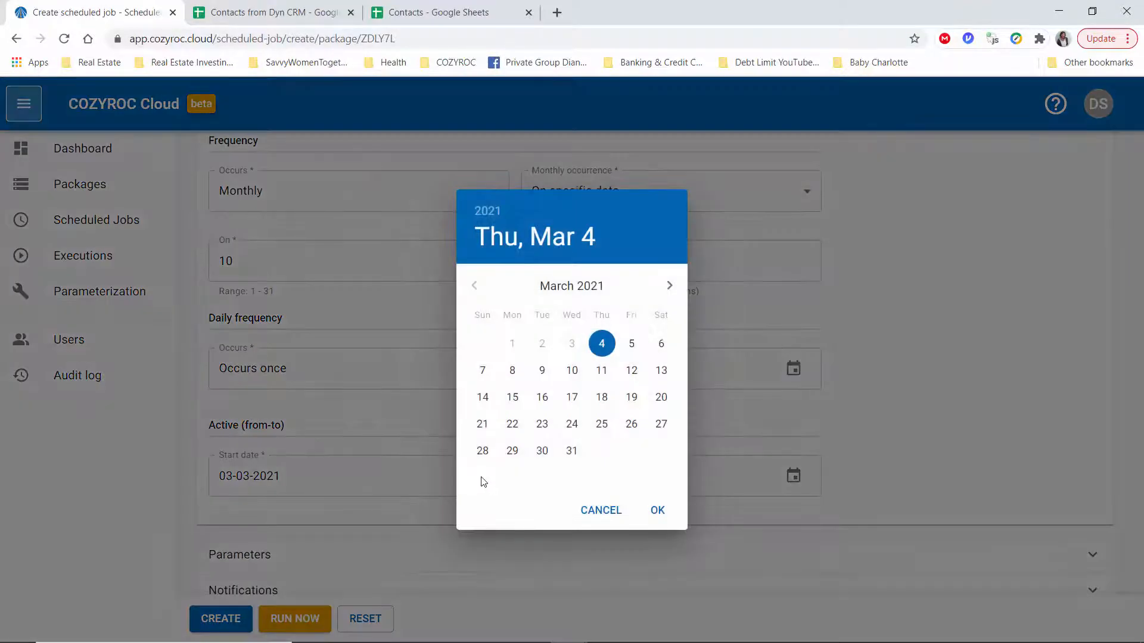
left_click(661, 345)
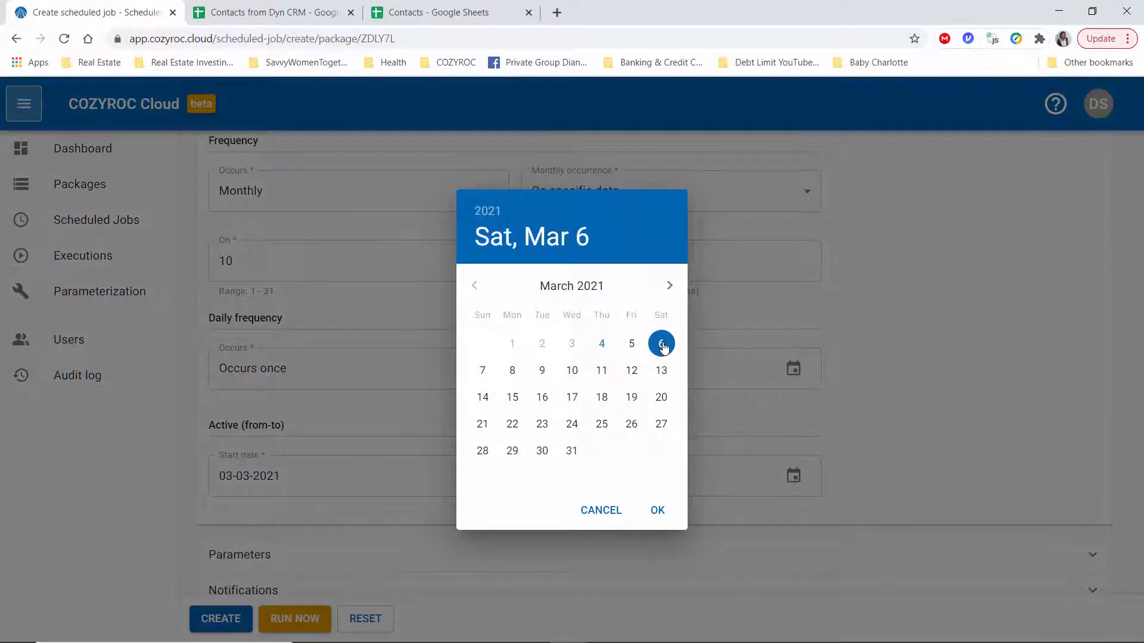
left_click(657, 510)
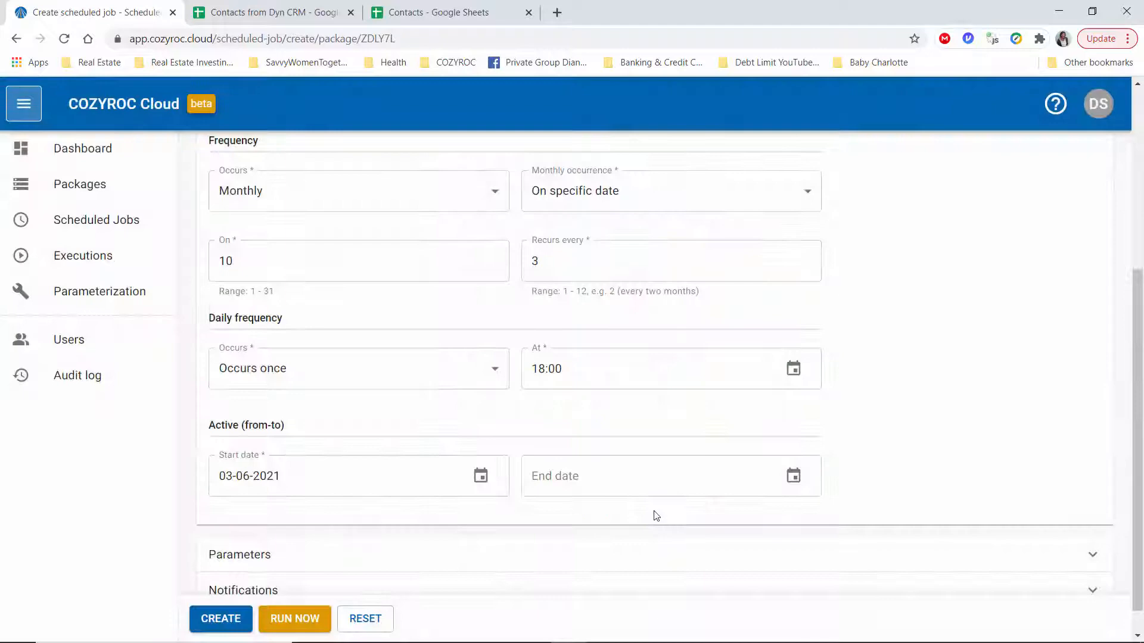
Set the end date of the monthly schedule's active period to September 30, 2021.
left_click(794, 476)
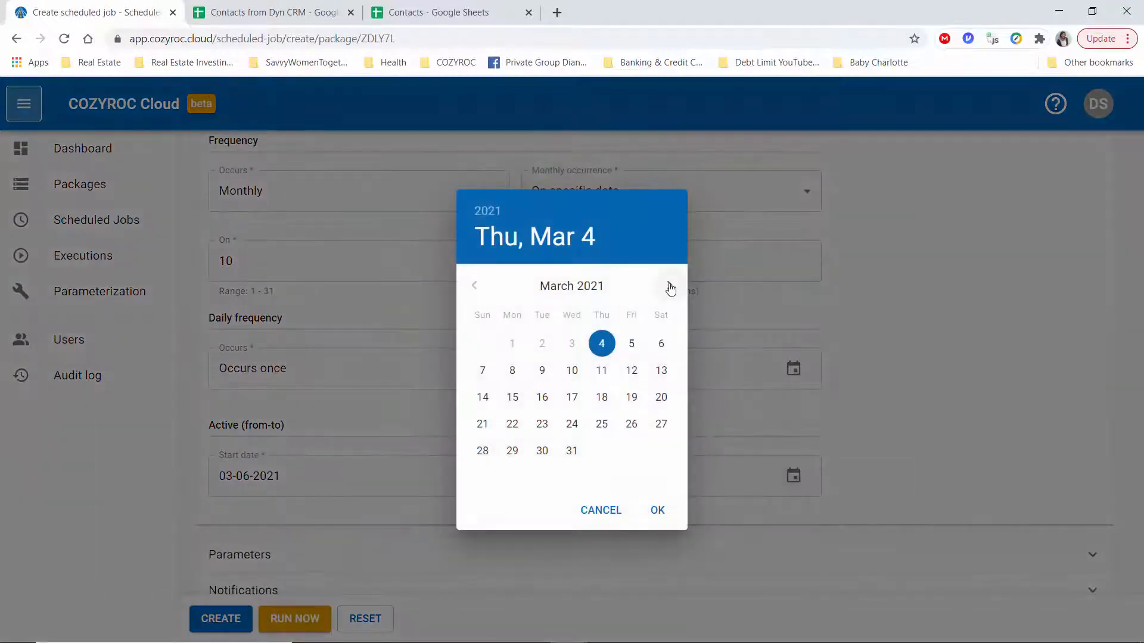
left_click(670, 286)
left_click(669, 286)
left_click(669, 285)
left_click(670, 286)
left_click(669, 286)
left_click(669, 286)
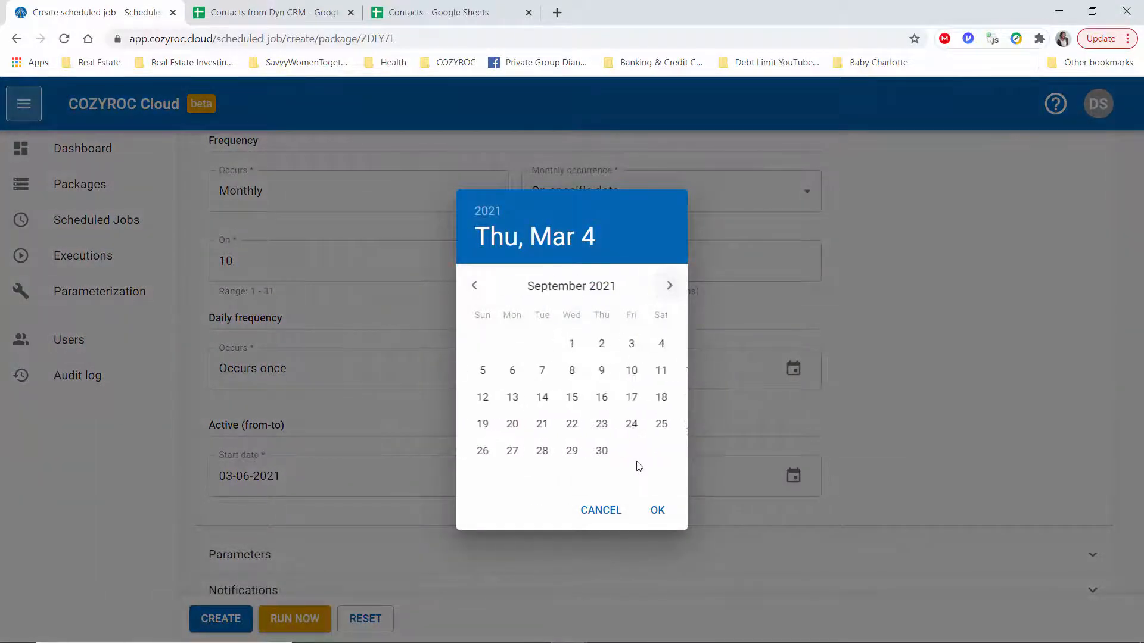
left_click(600, 451)
left_click(657, 510)
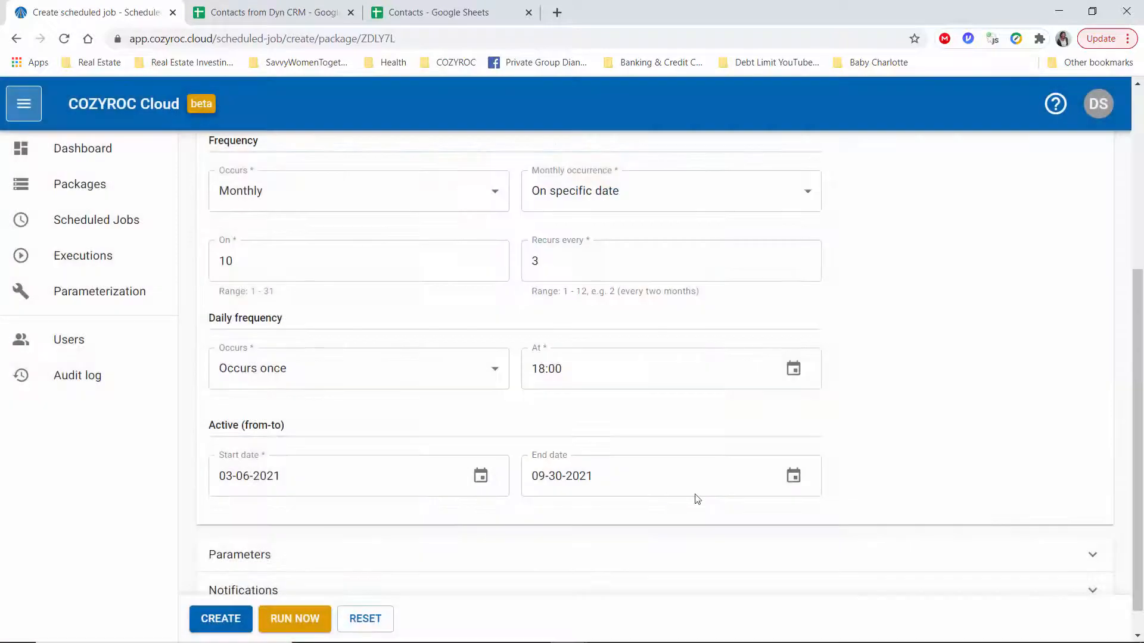
Reset the scheduled job form, discarding the specific-date monthly timing.
scroll(933, 432, "down", 1)
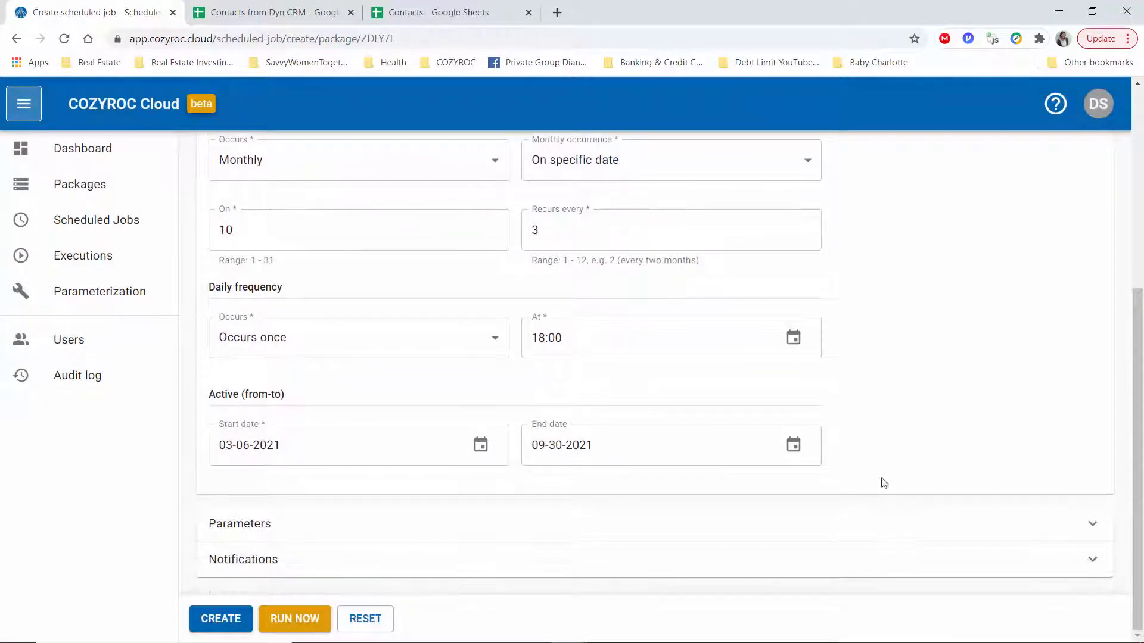
left_click(376, 623)
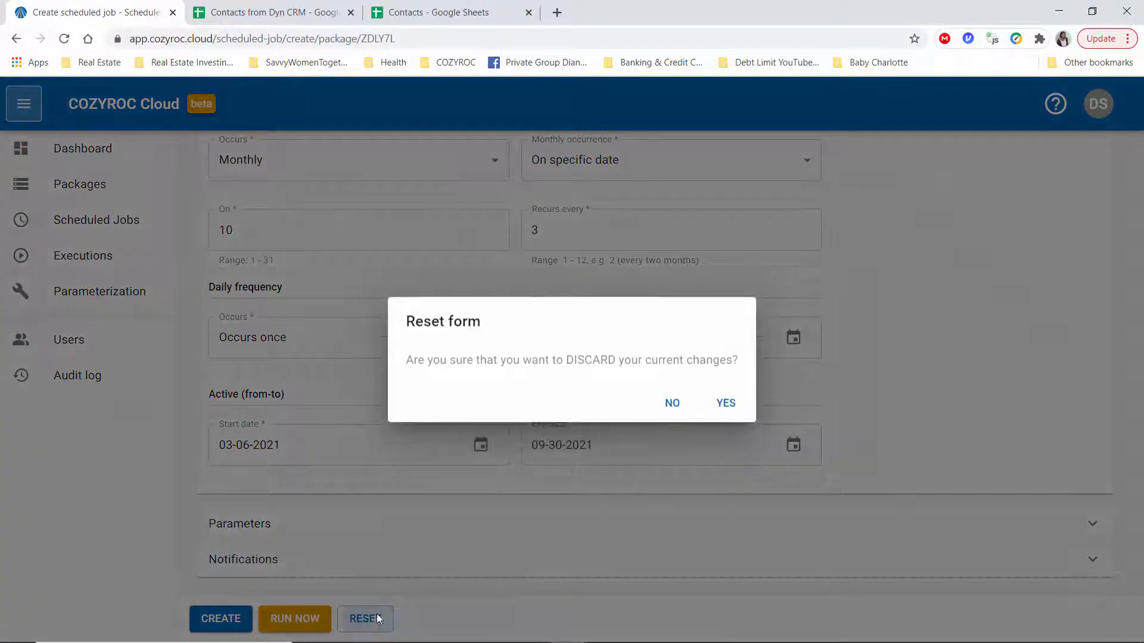
left_click(724, 402)
Set the schedule's frequency to Monthly with the monthly occurrence On day.
scroll(763, 373, "up", 2)
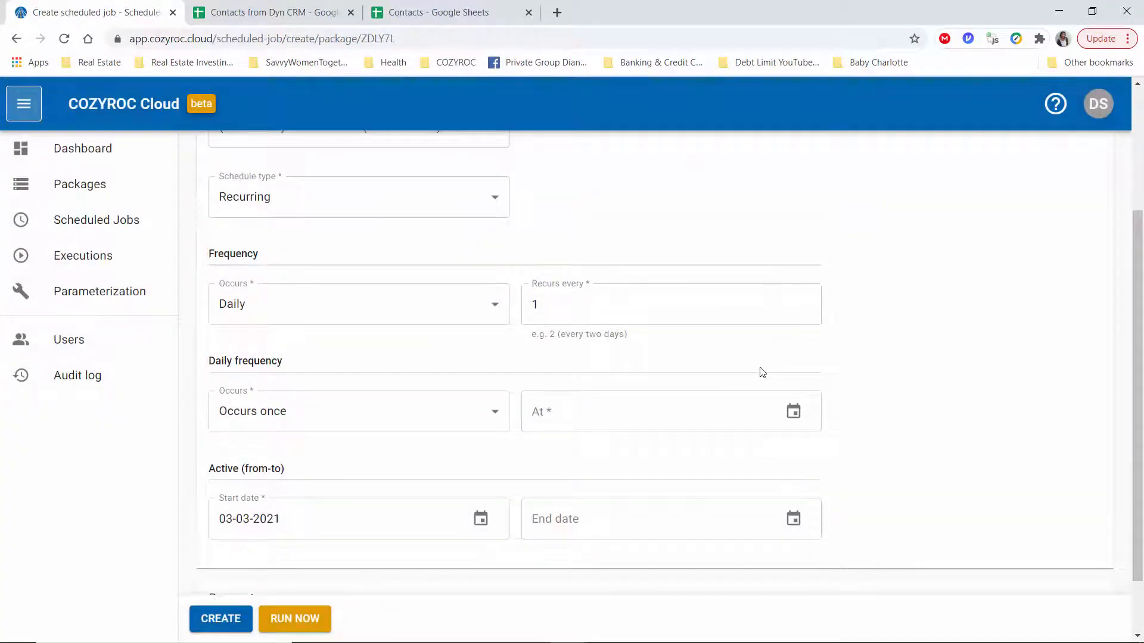
scroll(633, 352, "up", 2)
left_click(494, 376)
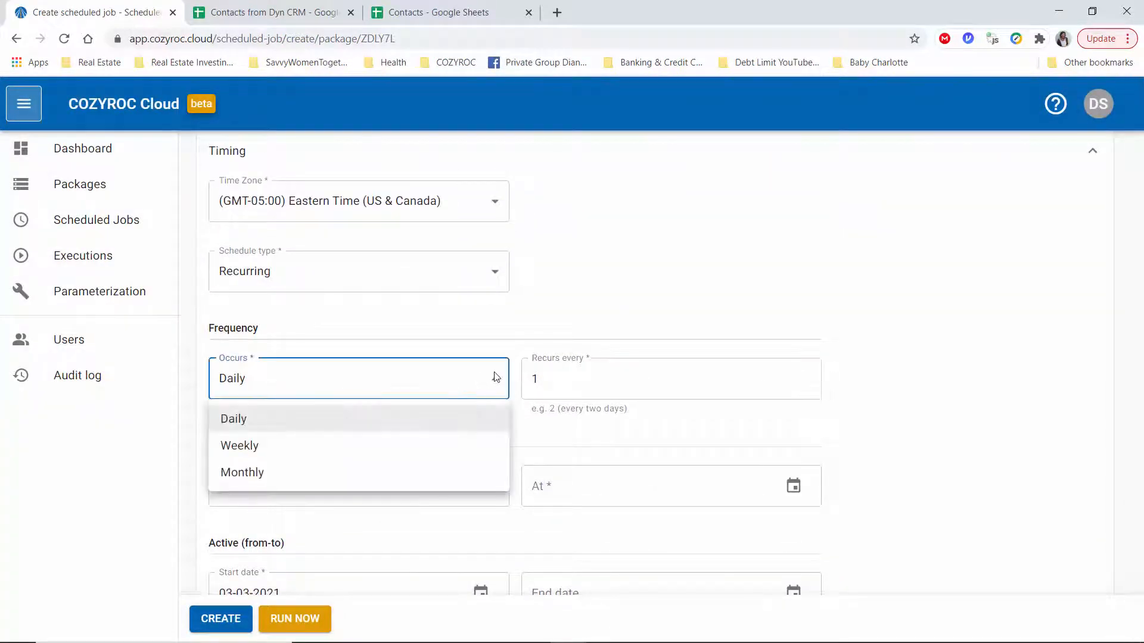
left_click(260, 473)
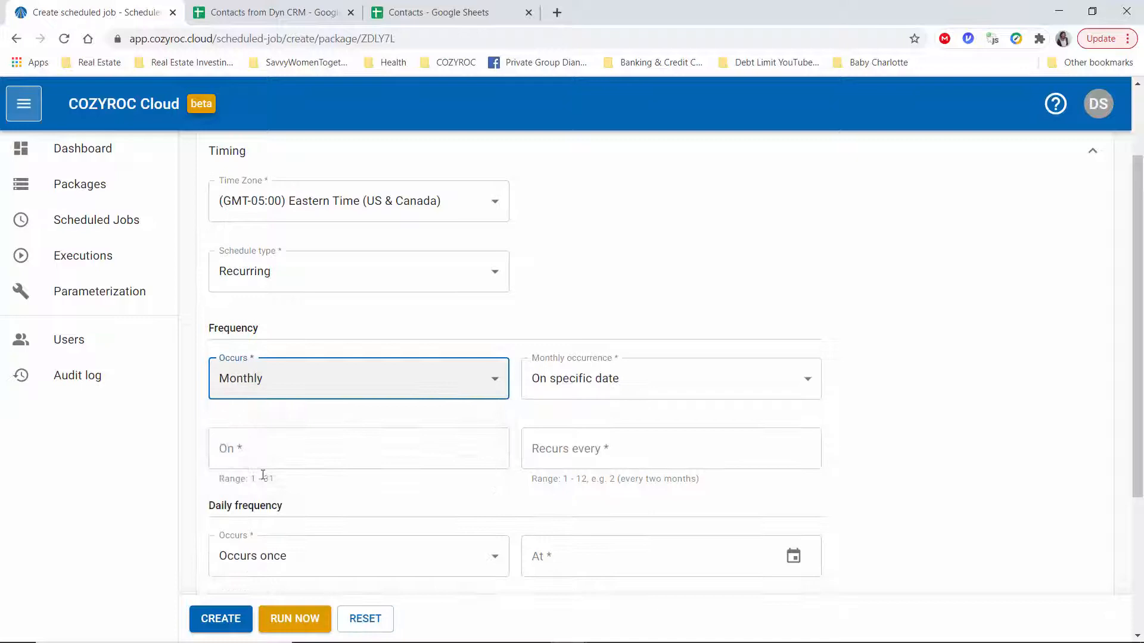
left_click(807, 381)
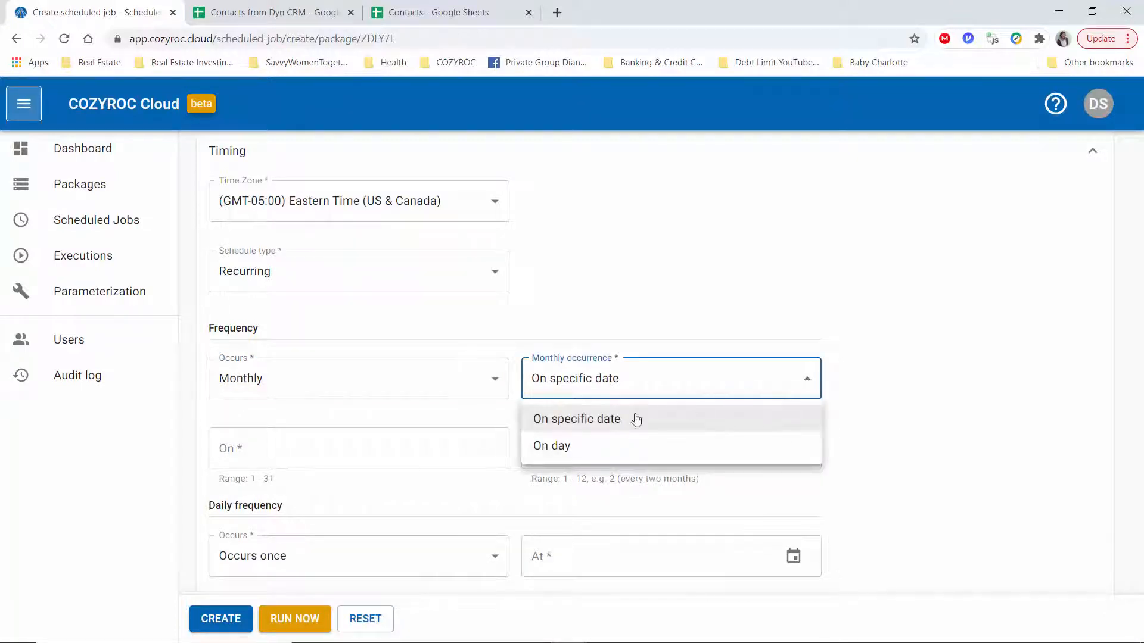
left_click(553, 452)
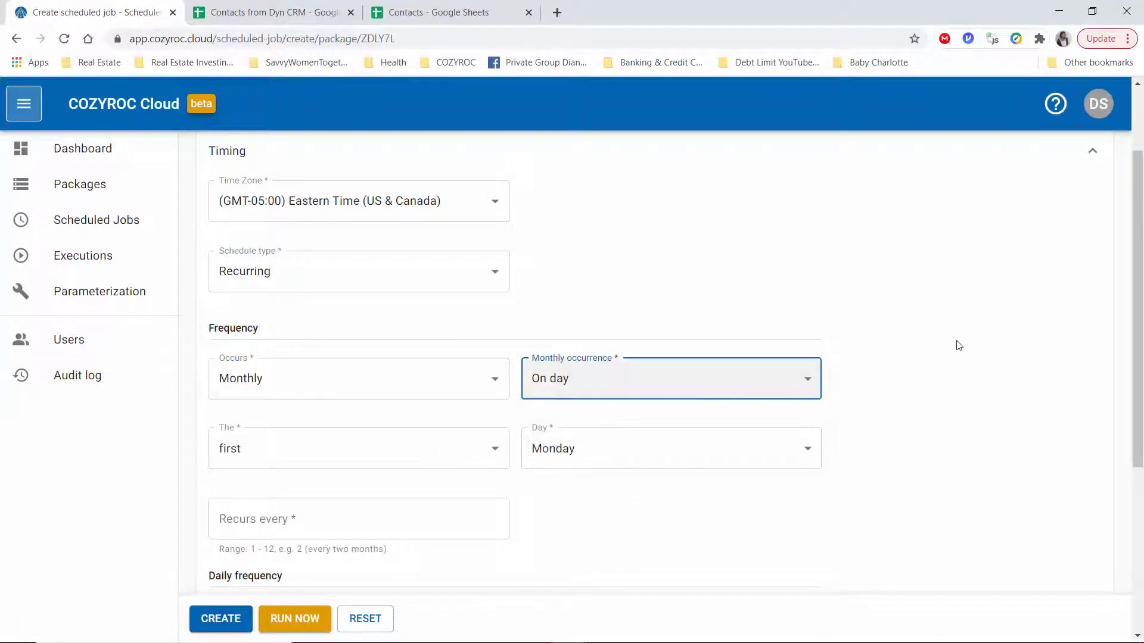
Set the monthly occurrence to the third Saturday, recurring every 1 month.
scroll(957, 341, "down", 3)
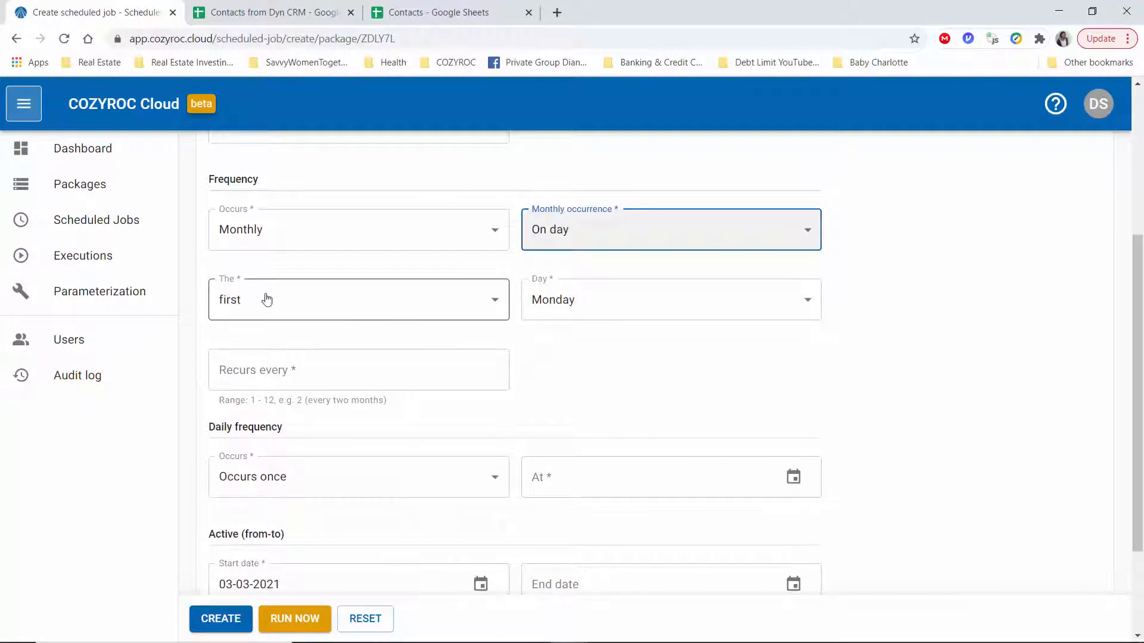
left_click(492, 299)
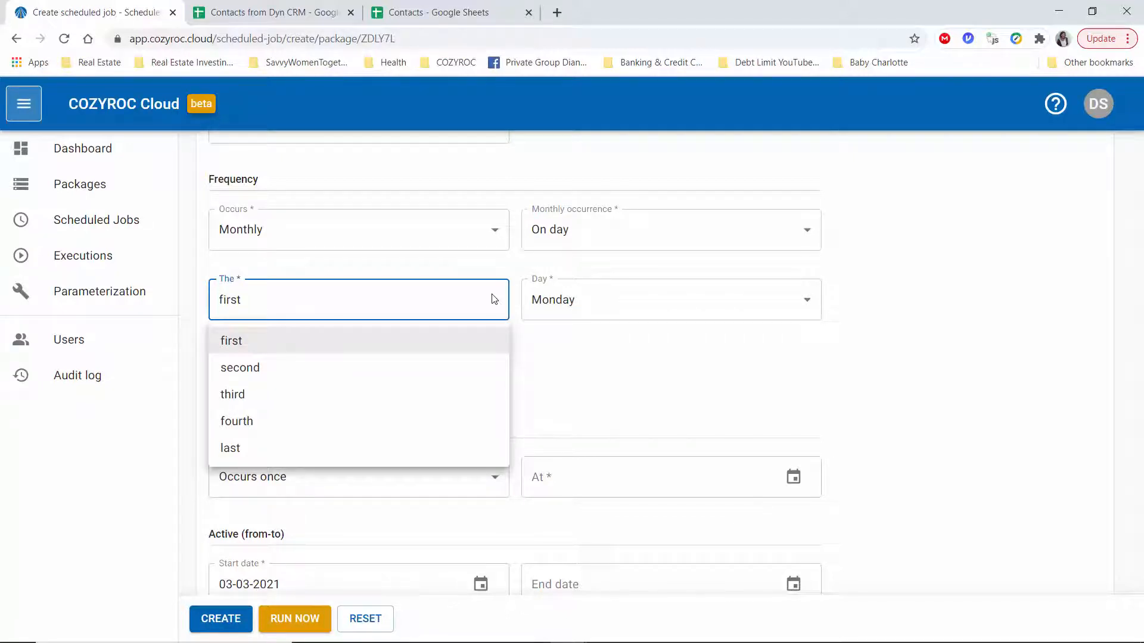
left_click(246, 397)
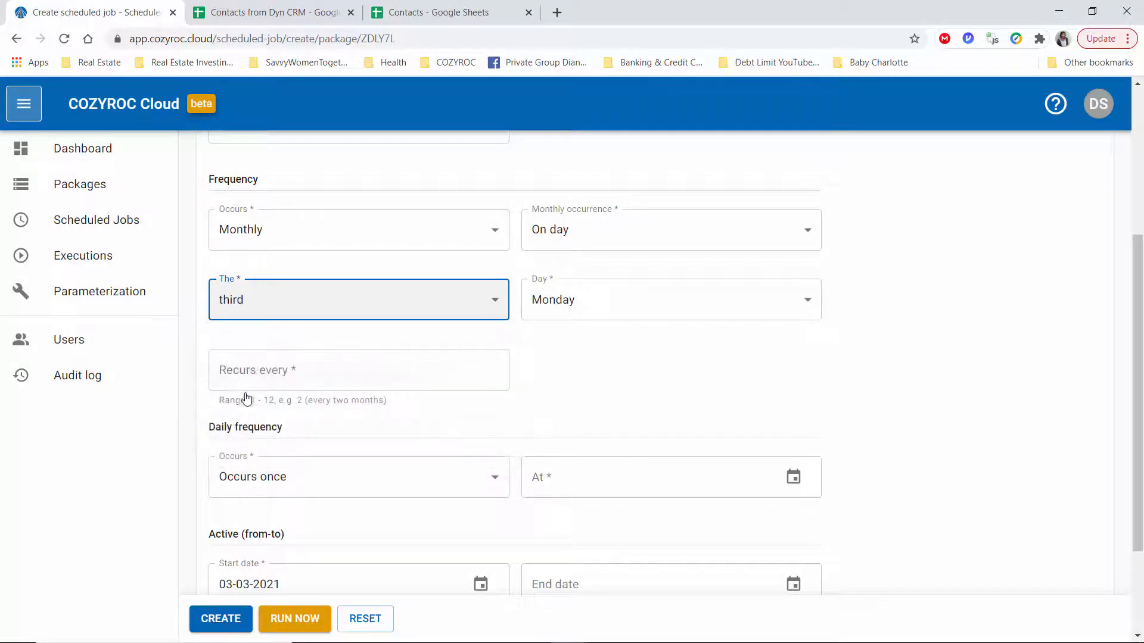
left_click(811, 301)
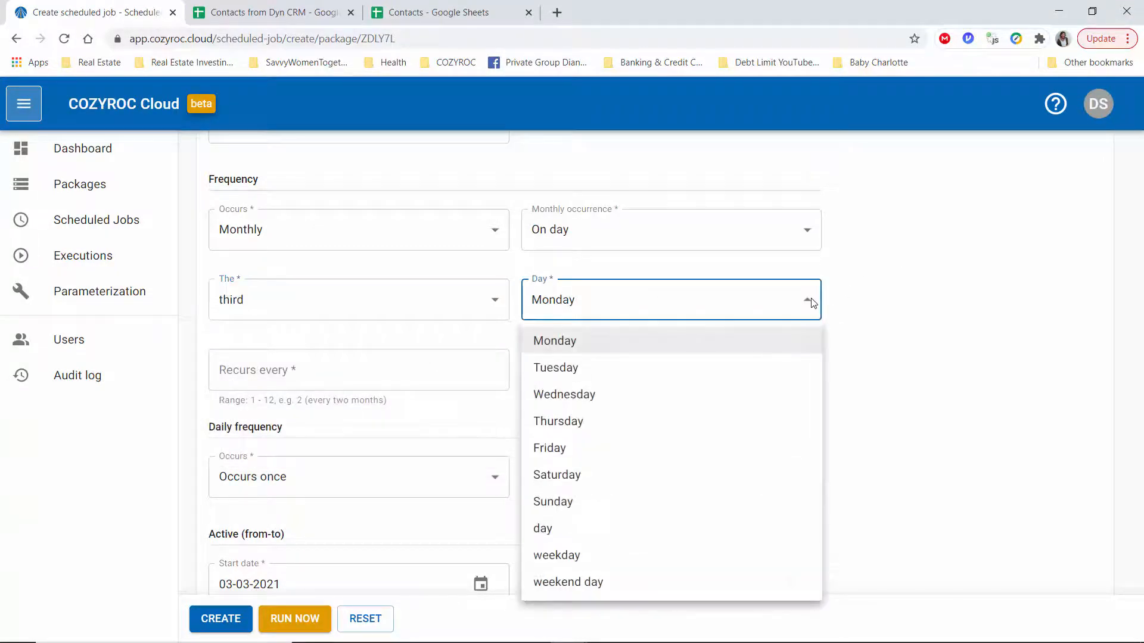
left_click(575, 475)
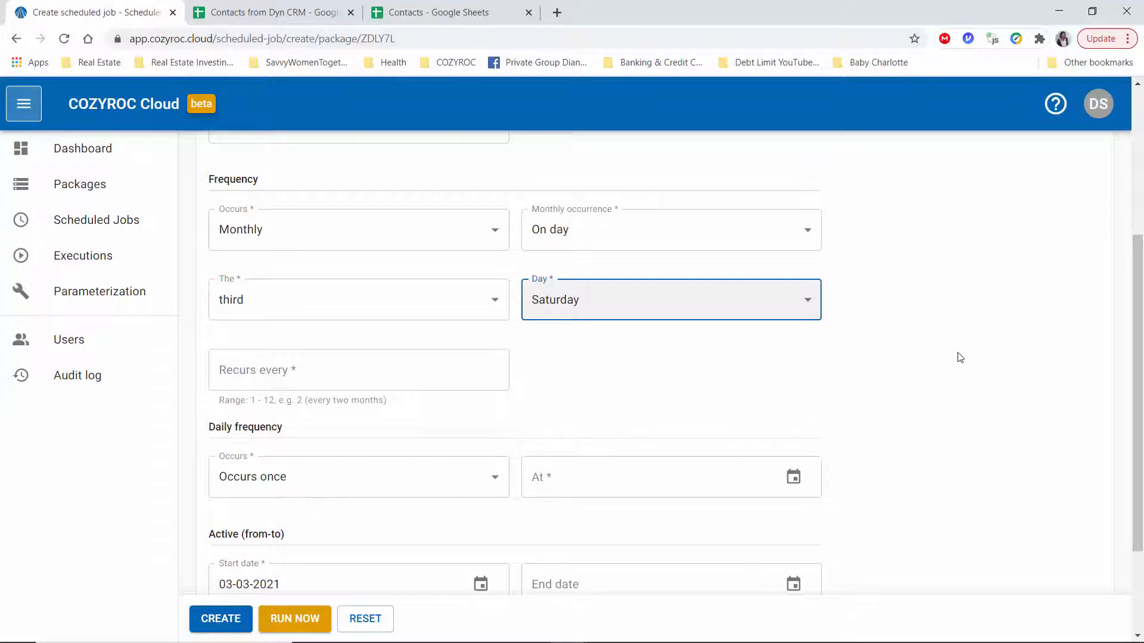
left_click(328, 361)
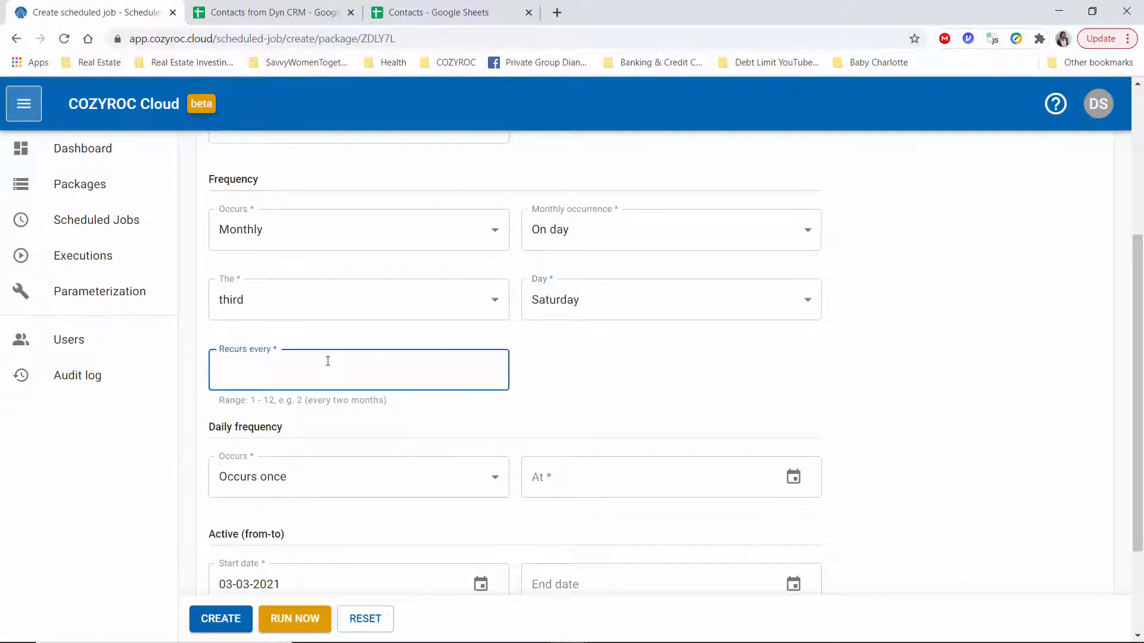
type("1")
left_click(475, 437)
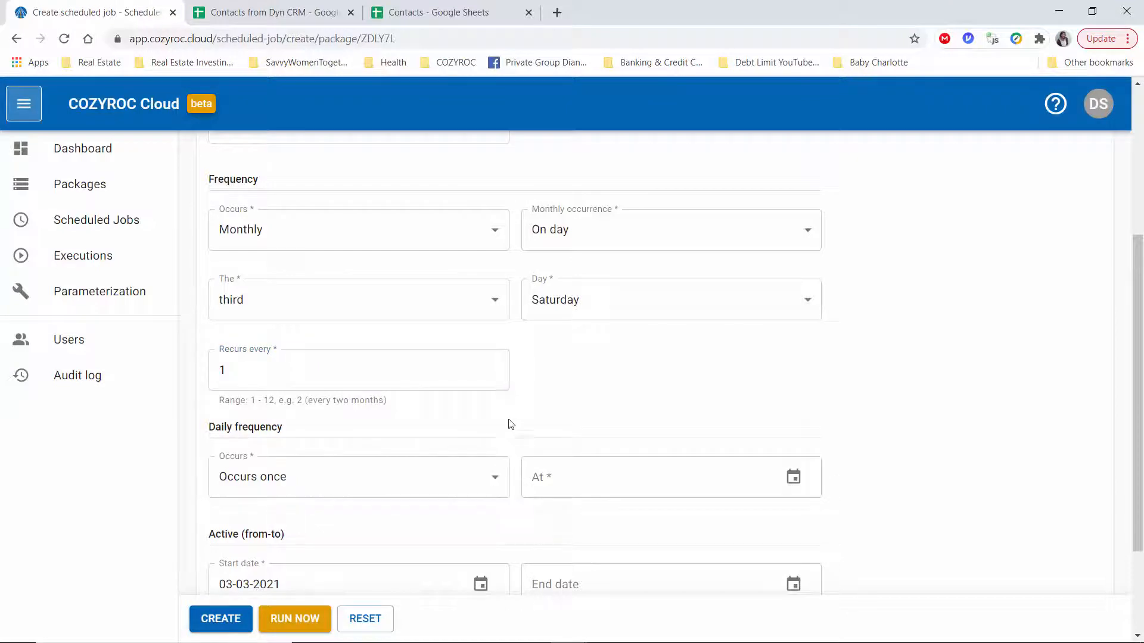
scroll(510, 425, "down", 3)
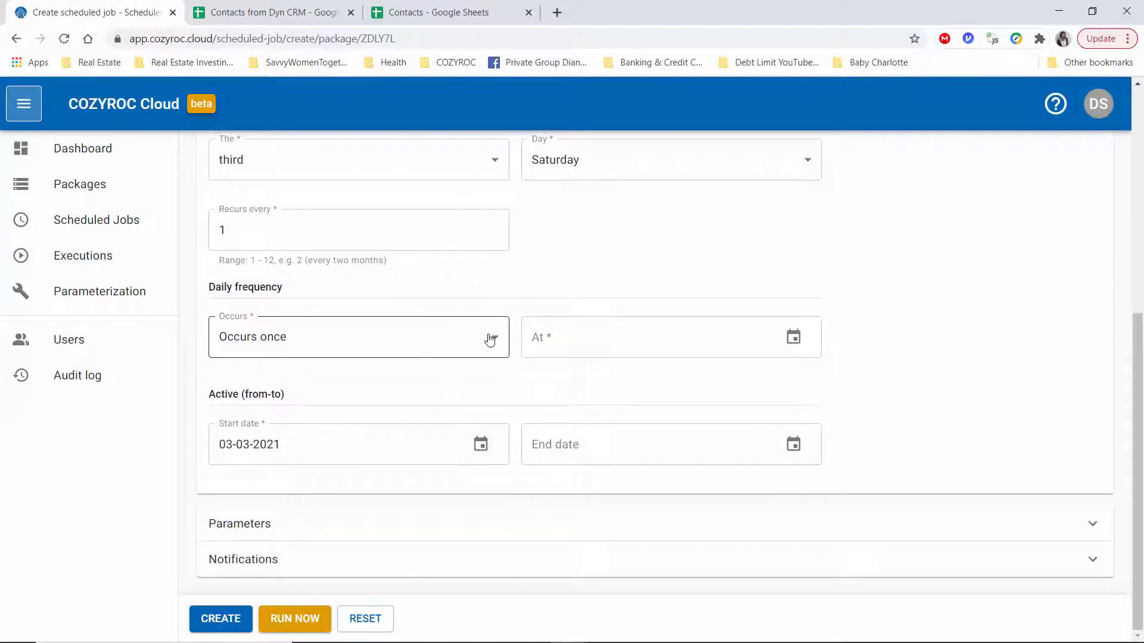
left_click(490, 338)
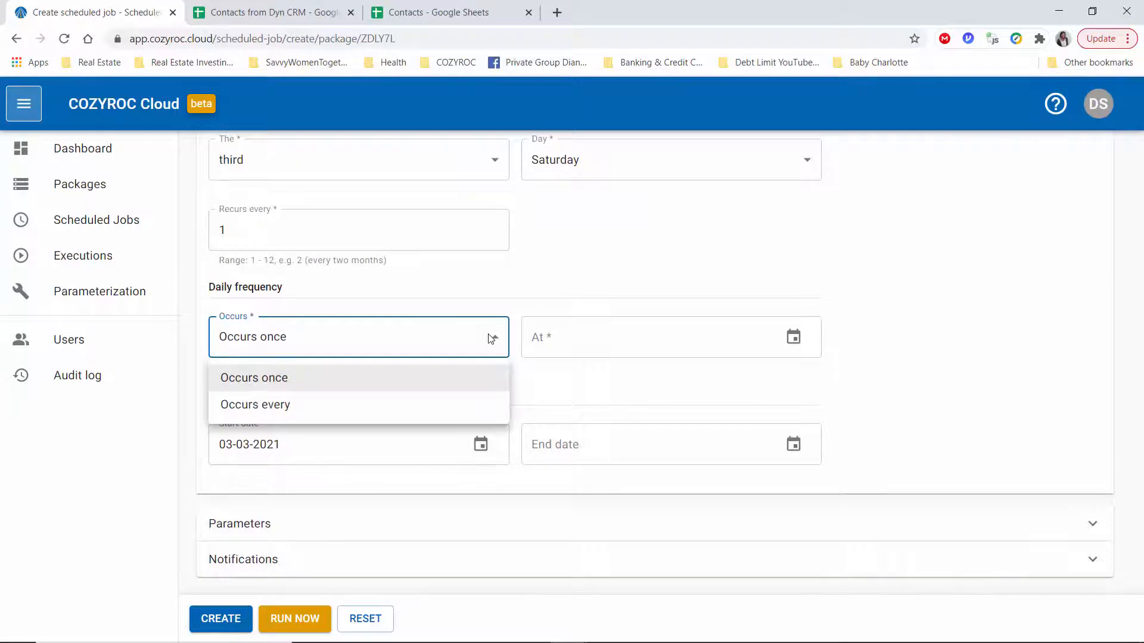
left_click(514, 285)
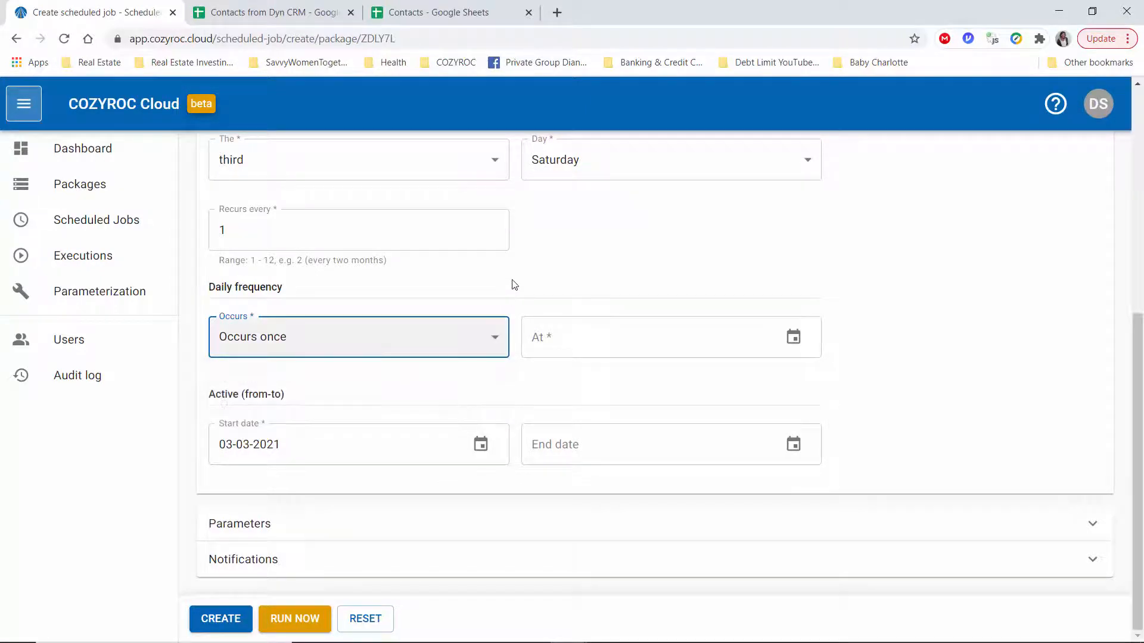
left_click(480, 445)
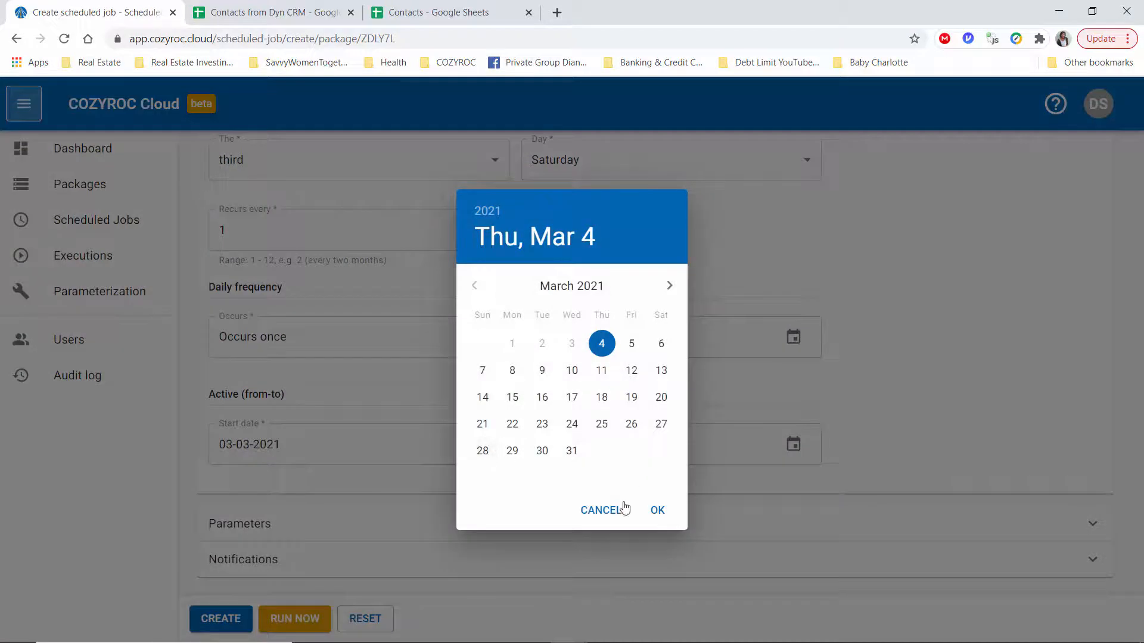
left_click(600, 510)
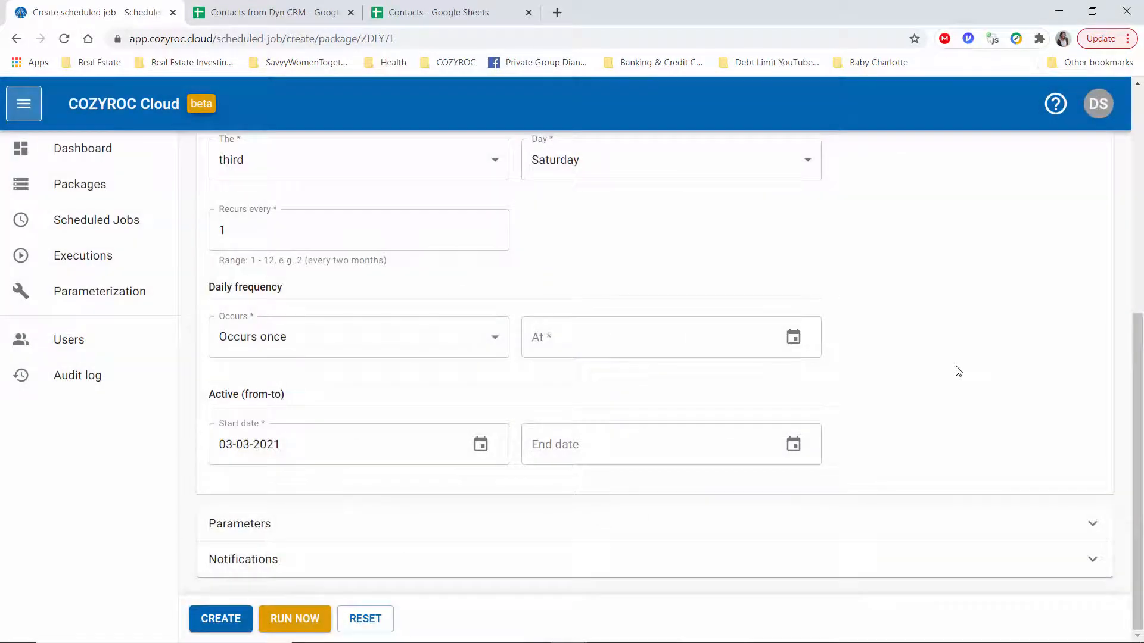
scroll(958, 371, "up", 7)
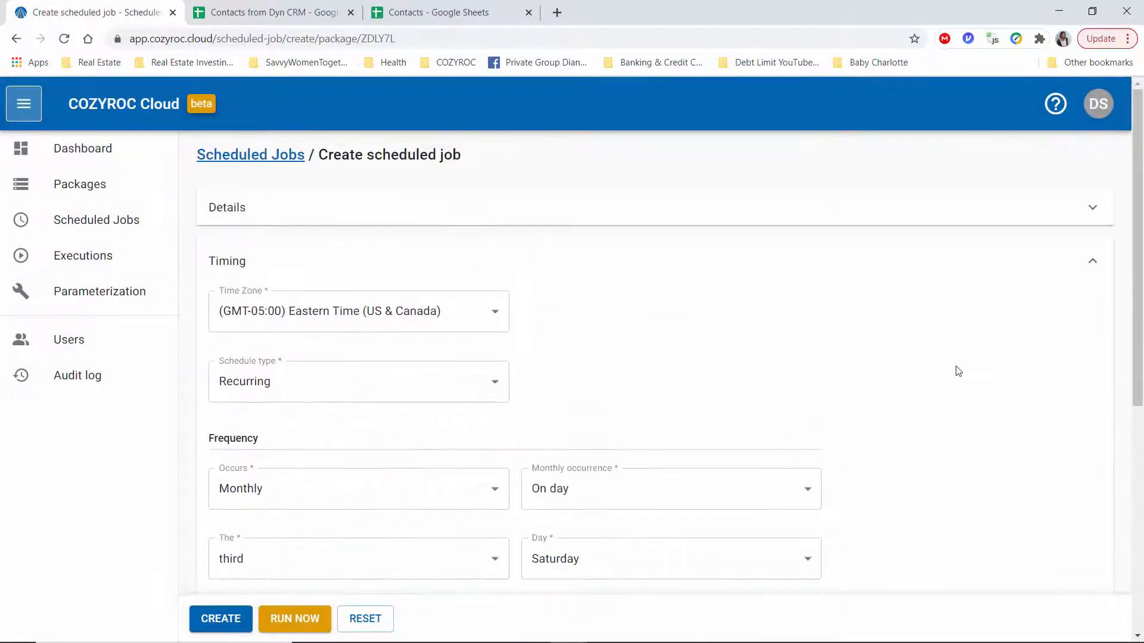